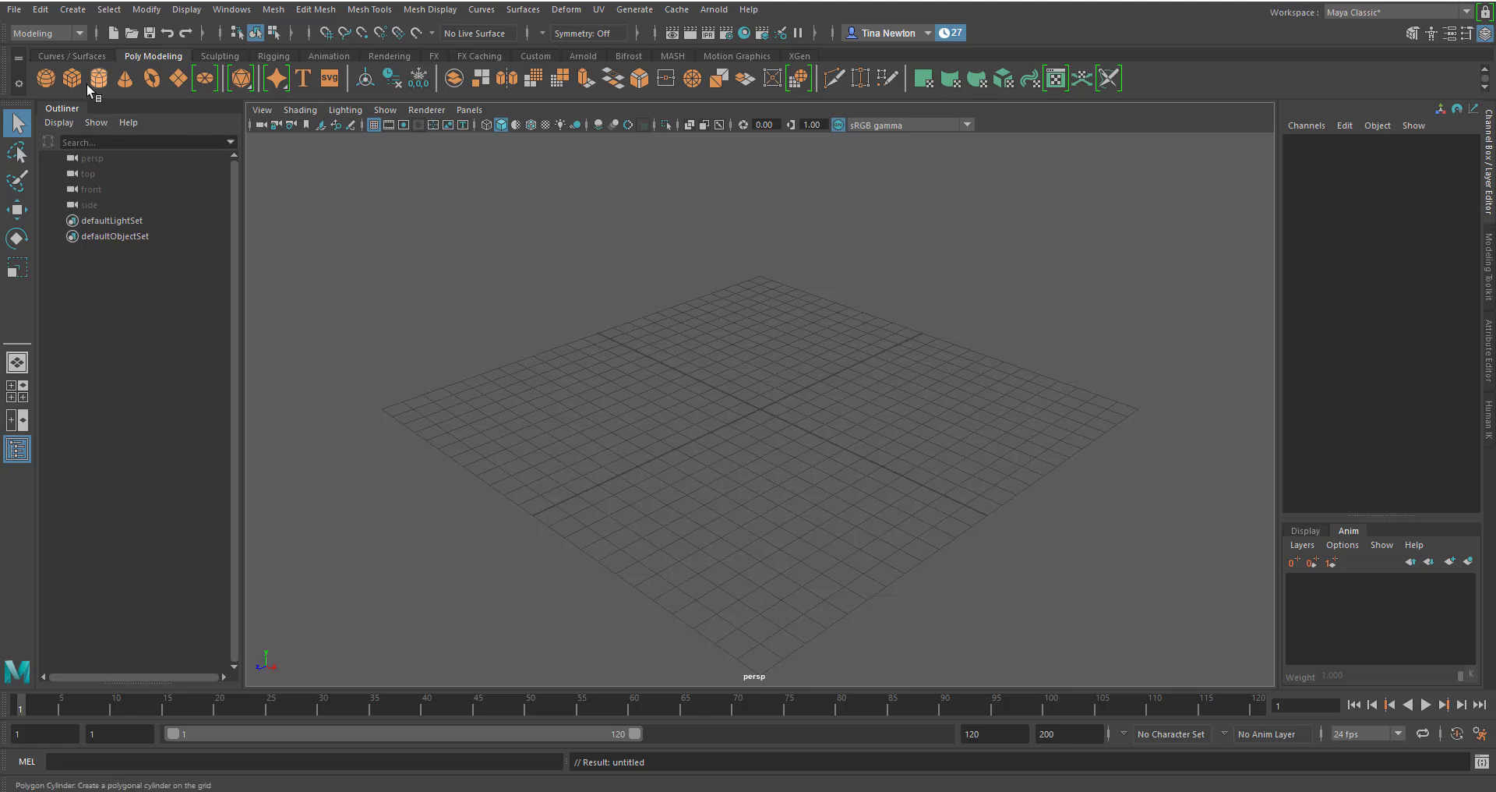
Import the Shot-002.fbx motion capture file from the Maya to toolbag demo folder into the empty scene
left_click(15, 11)
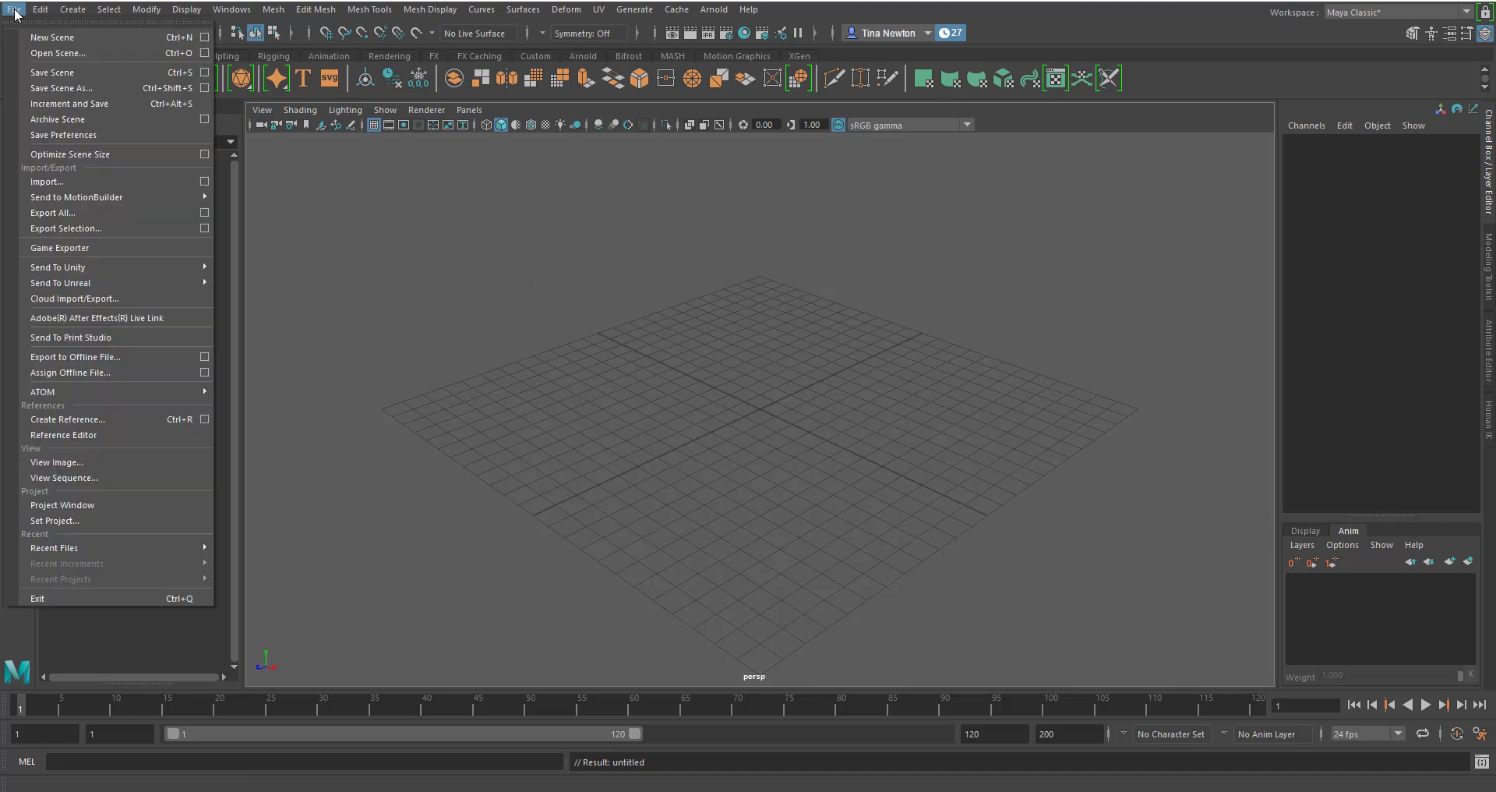
left_click(45, 183)
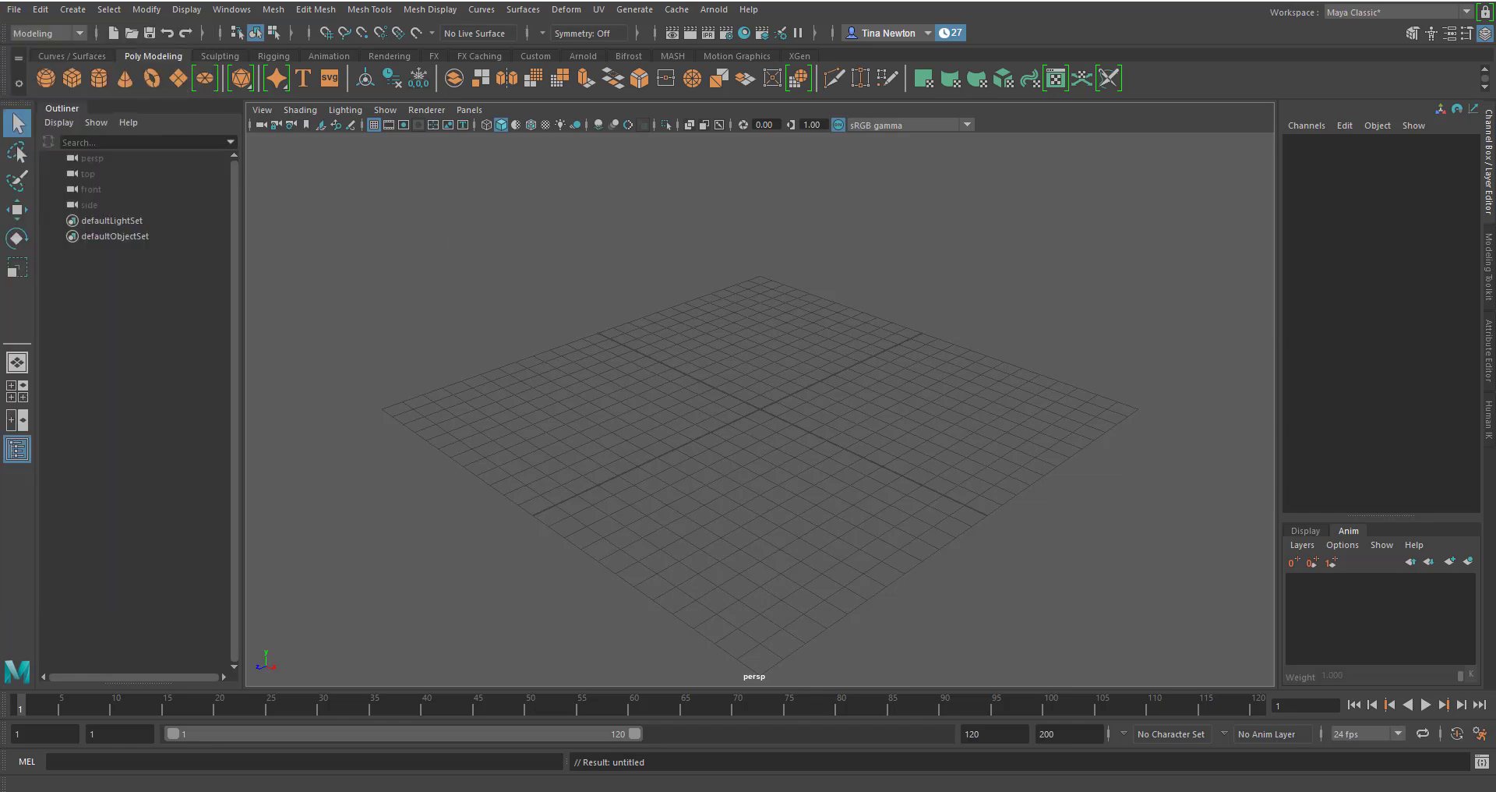
left_click_drag(904, 193, 657, 159)
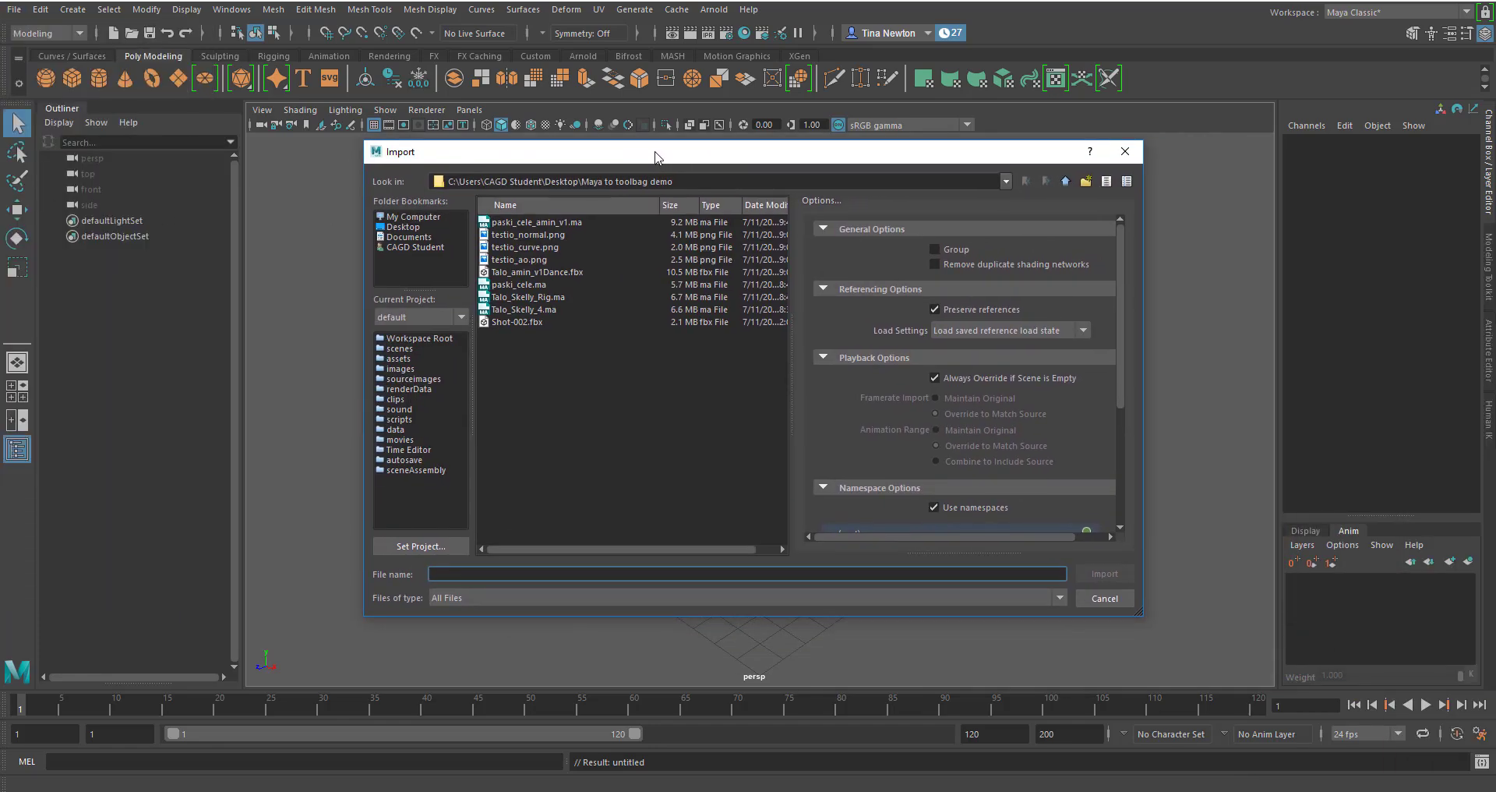
left_click(532, 322)
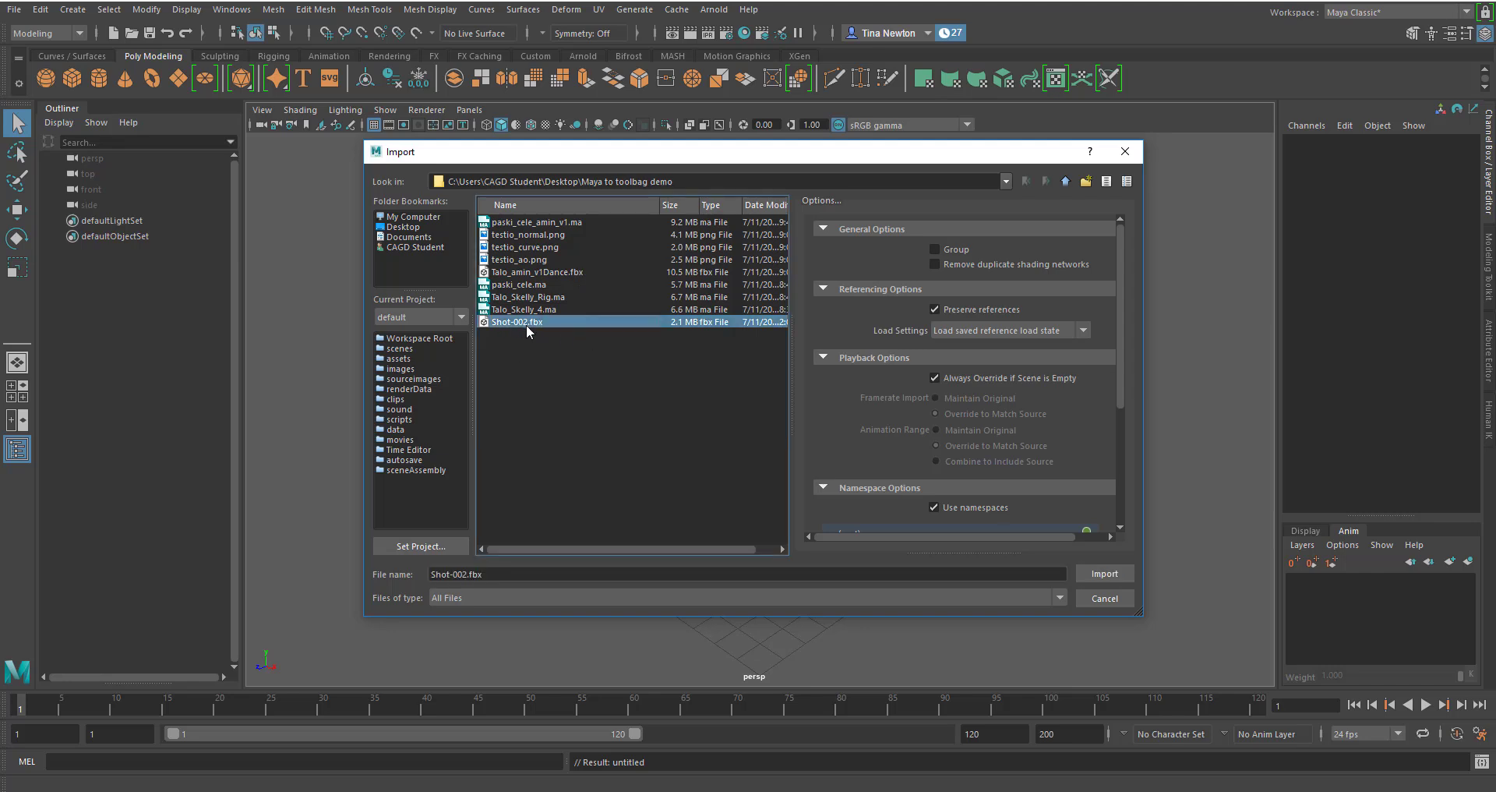
left_click(1104, 573)
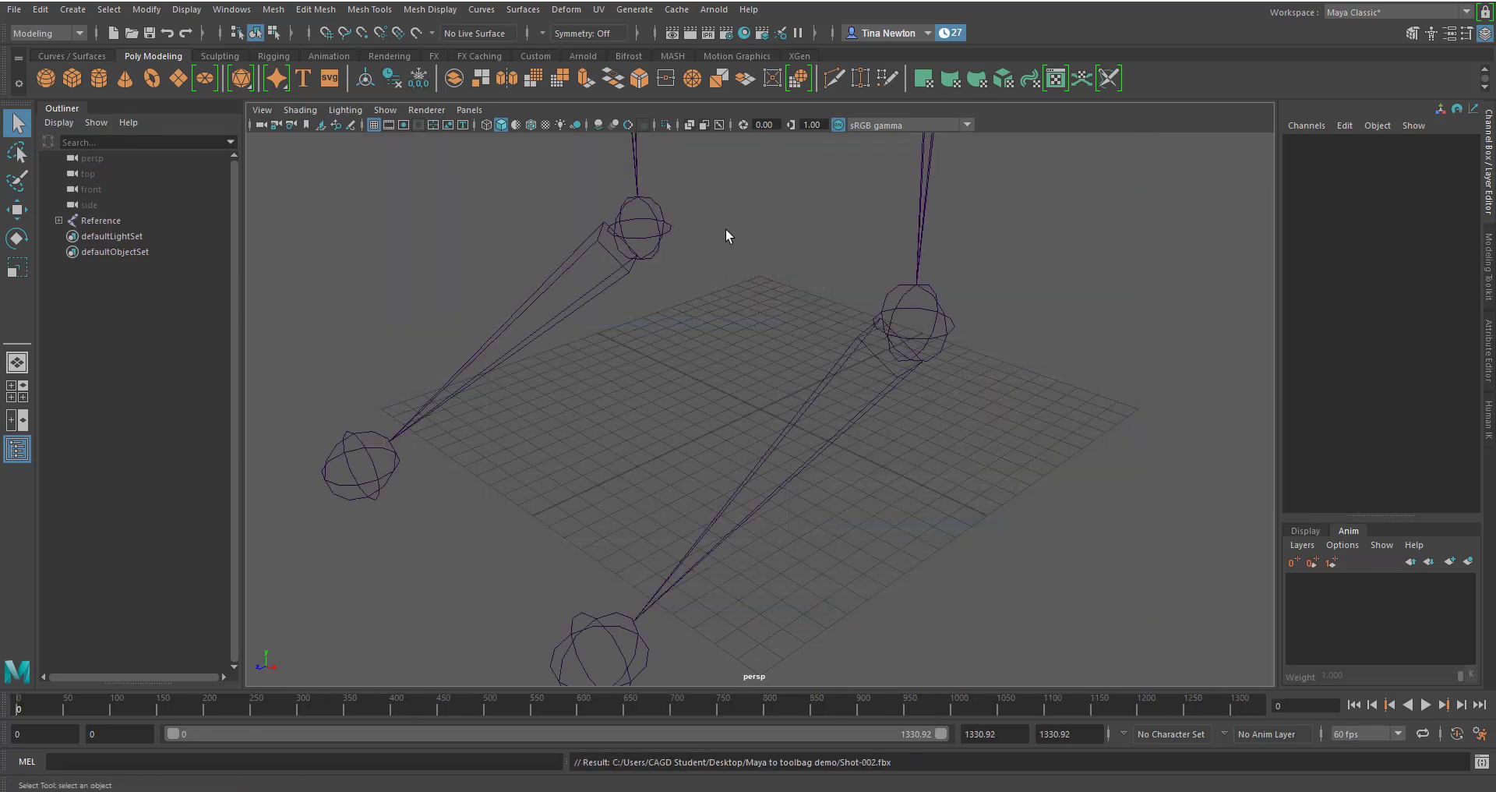
Frame the whole imported skeleton, then play and scrub its animation to examine the motion
right_click_drag(927, 259, 680, 262, "alt")
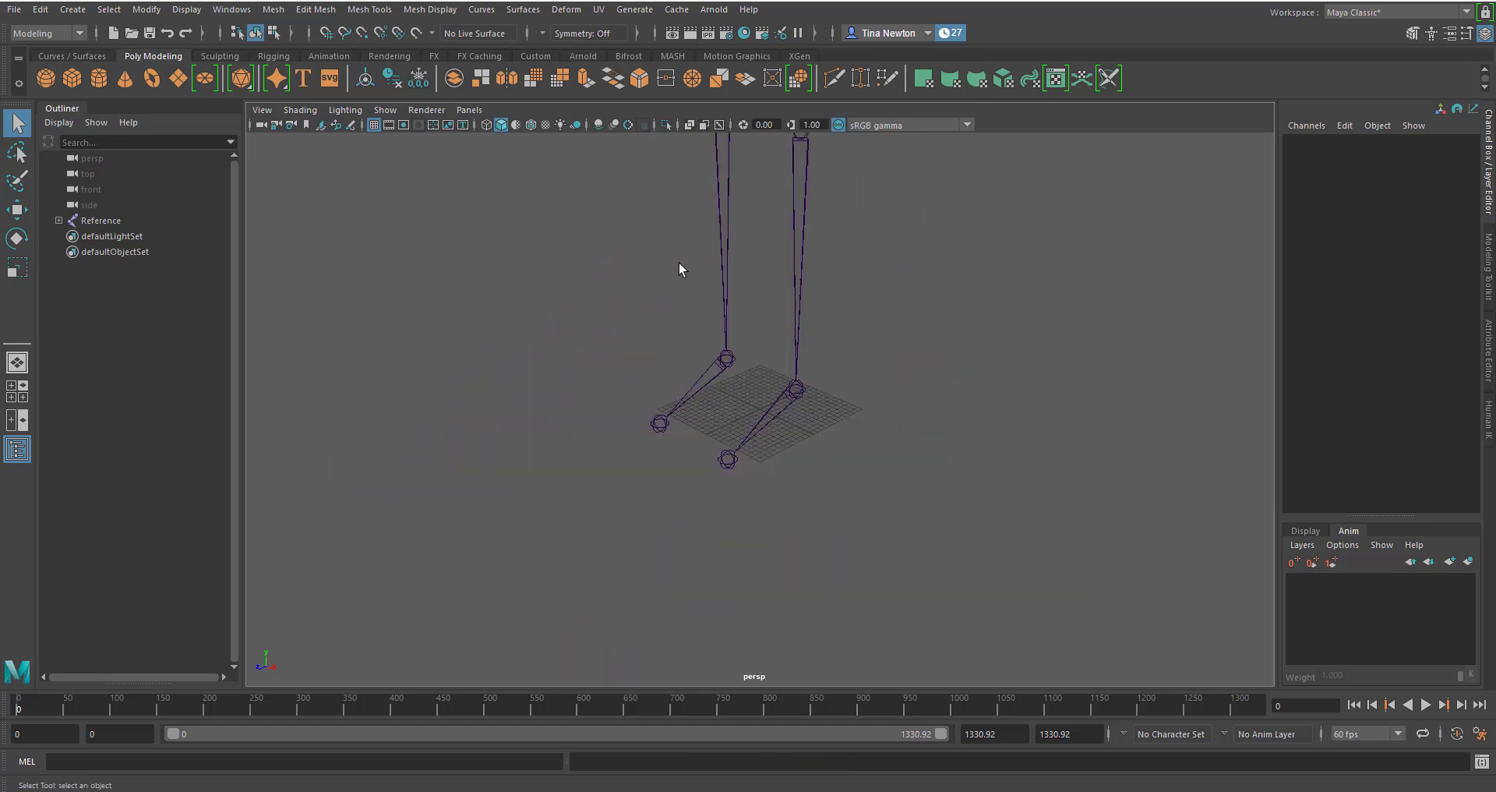
right_click_drag(888, 292, 452, 198, "alt")
right_click_drag(583, 237, 540, 236, "alt")
left_click_drag(540, 236, 606, 239, "alt")
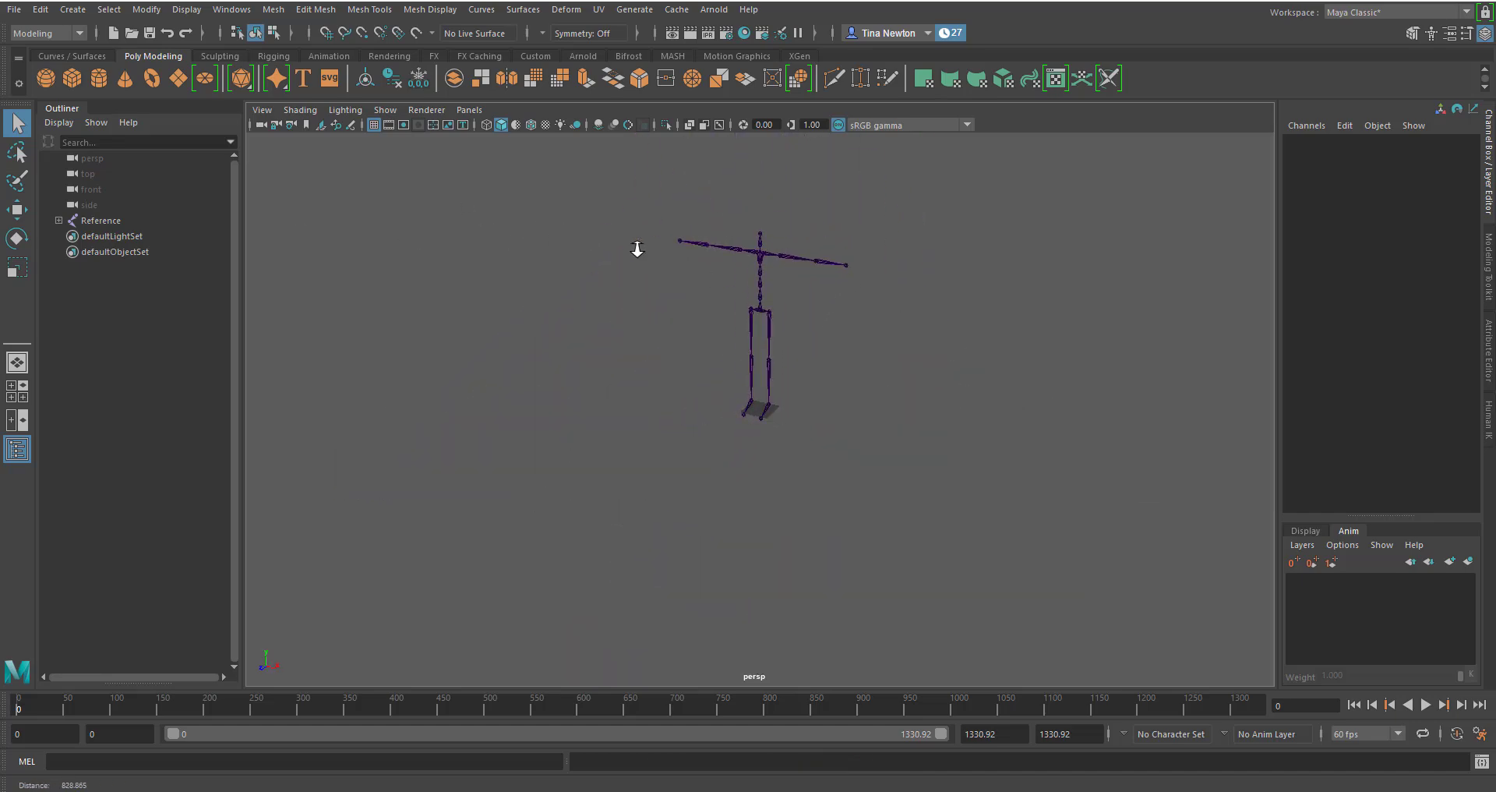
right_click_drag(634, 247, 695, 281, "alt")
middle_click_drag(695, 281, 684, 368, "alt")
right_click_drag(734, 364, 656, 385, "alt")
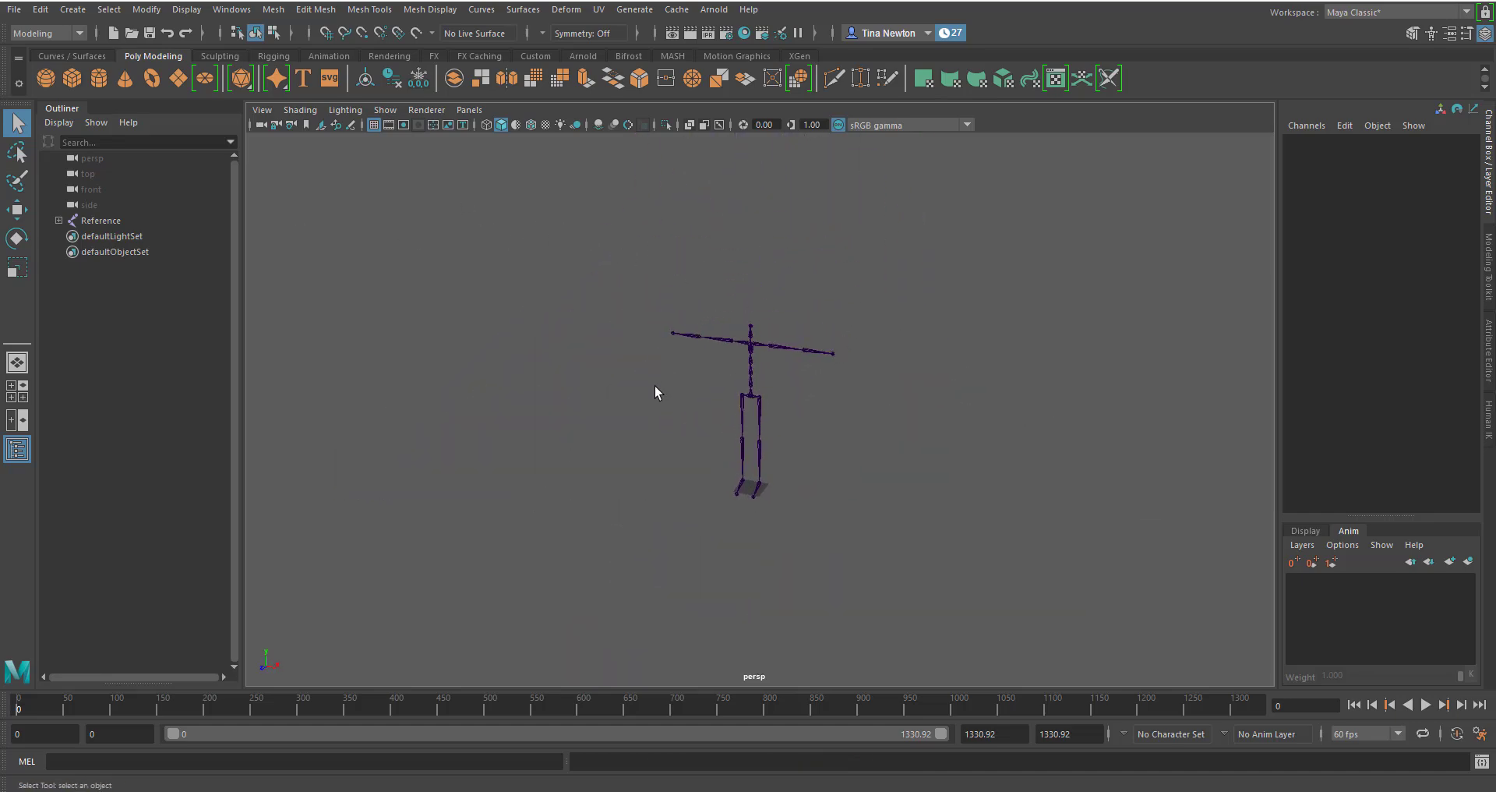
left_click(1426, 708)
right_click_drag(1147, 514, 880, 483, "alt")
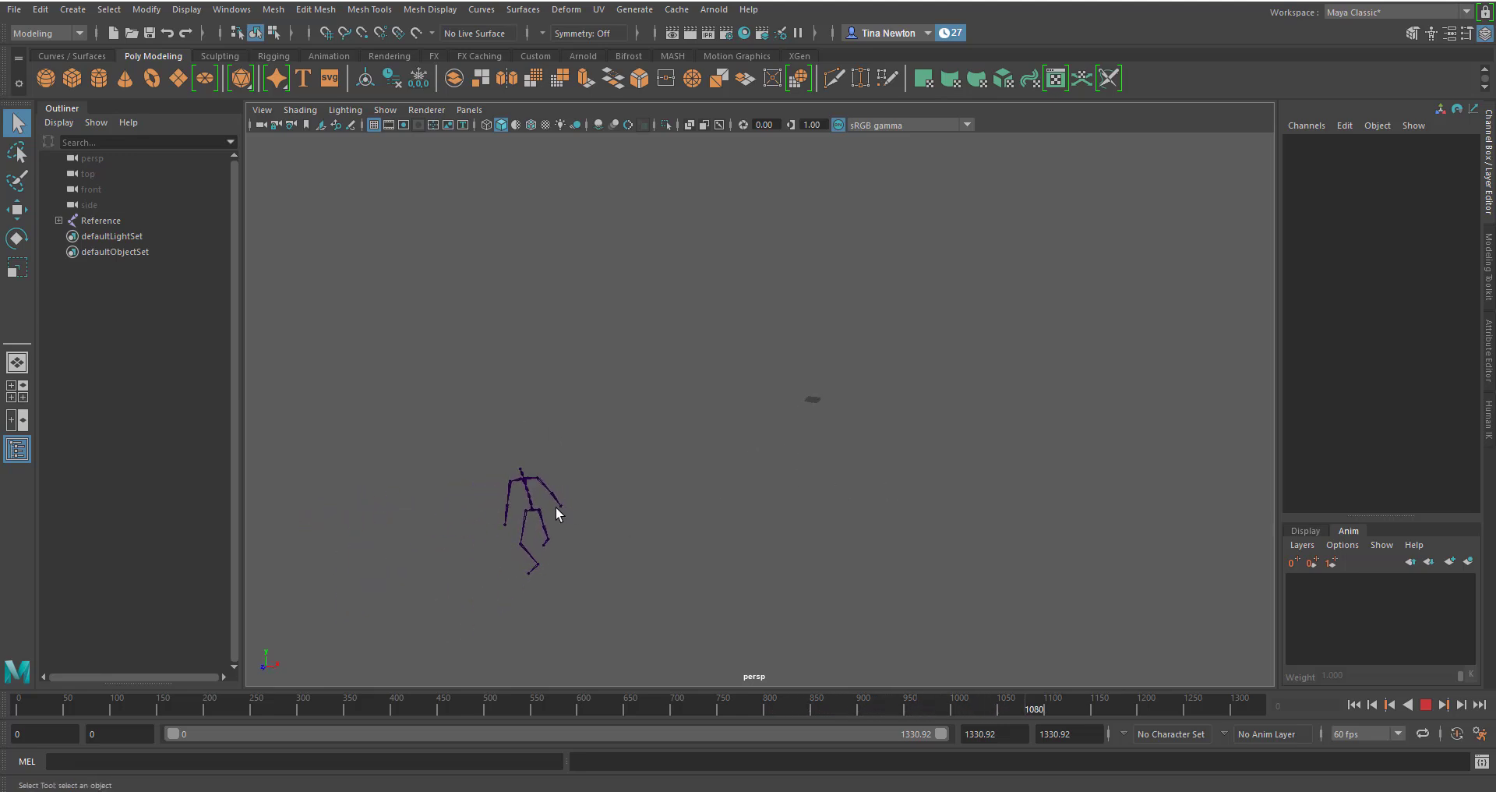
left_click(1425, 704)
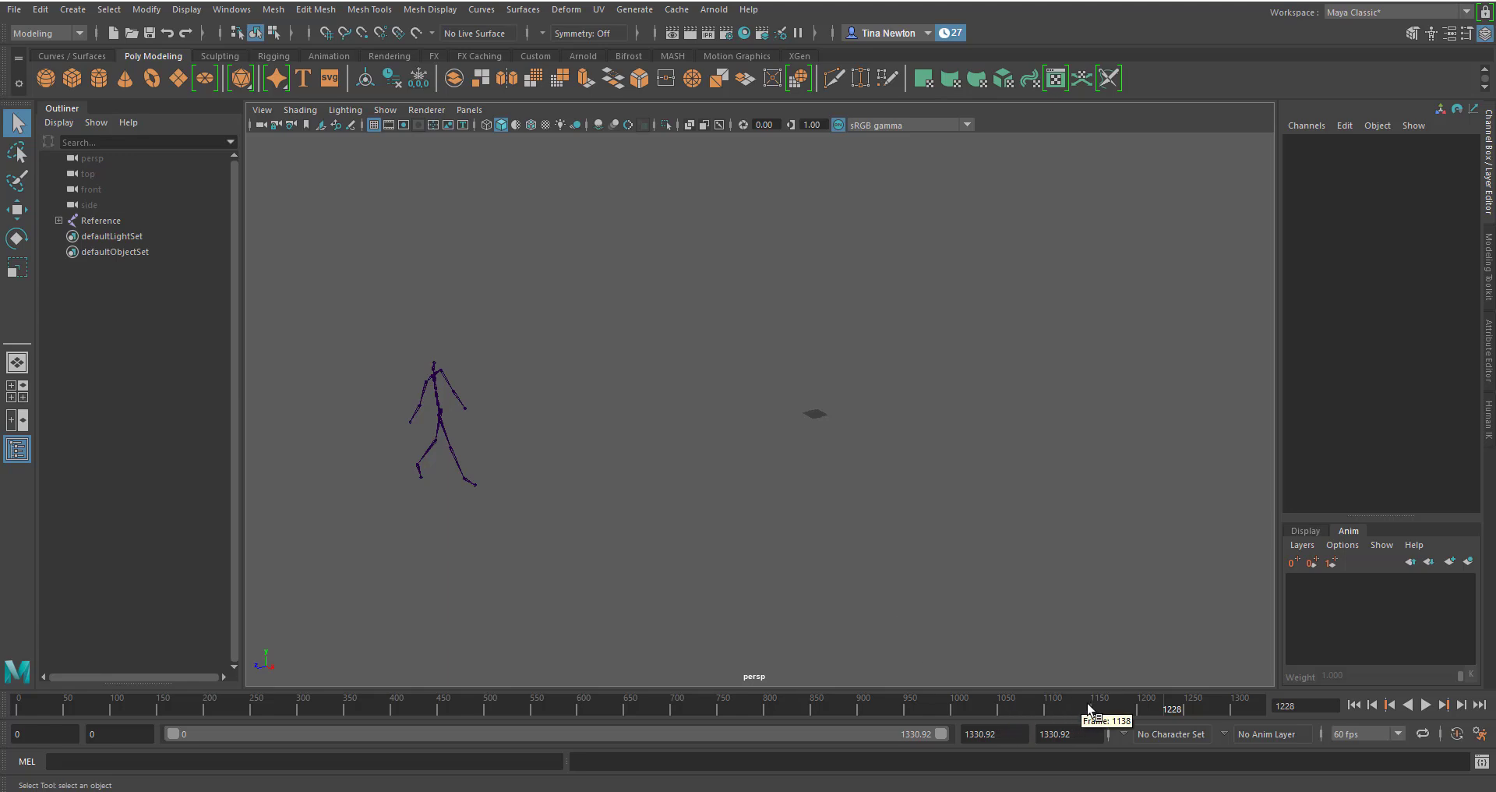
left_click_drag(1087, 706, 309, 708)
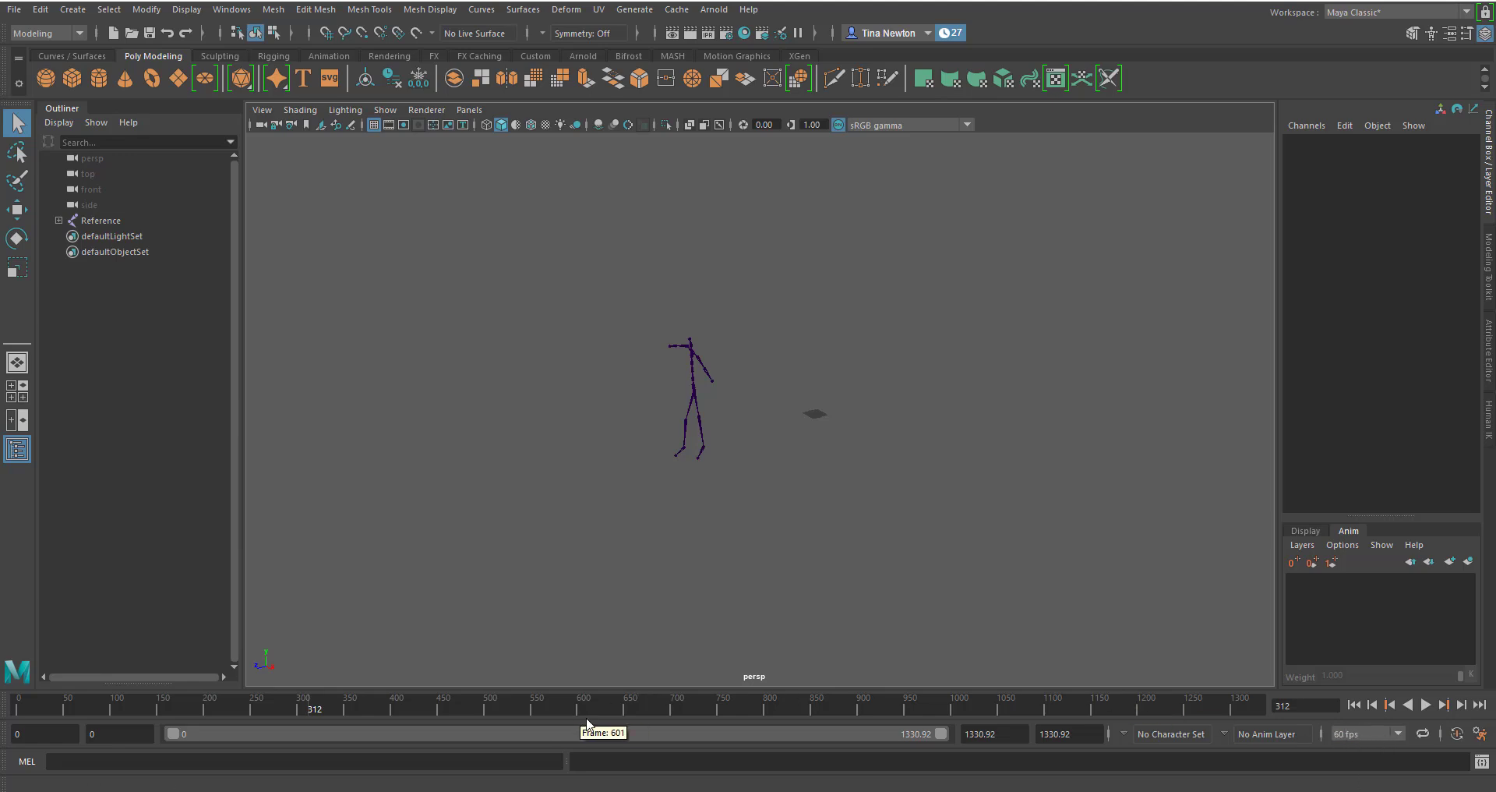
key("alt+v")
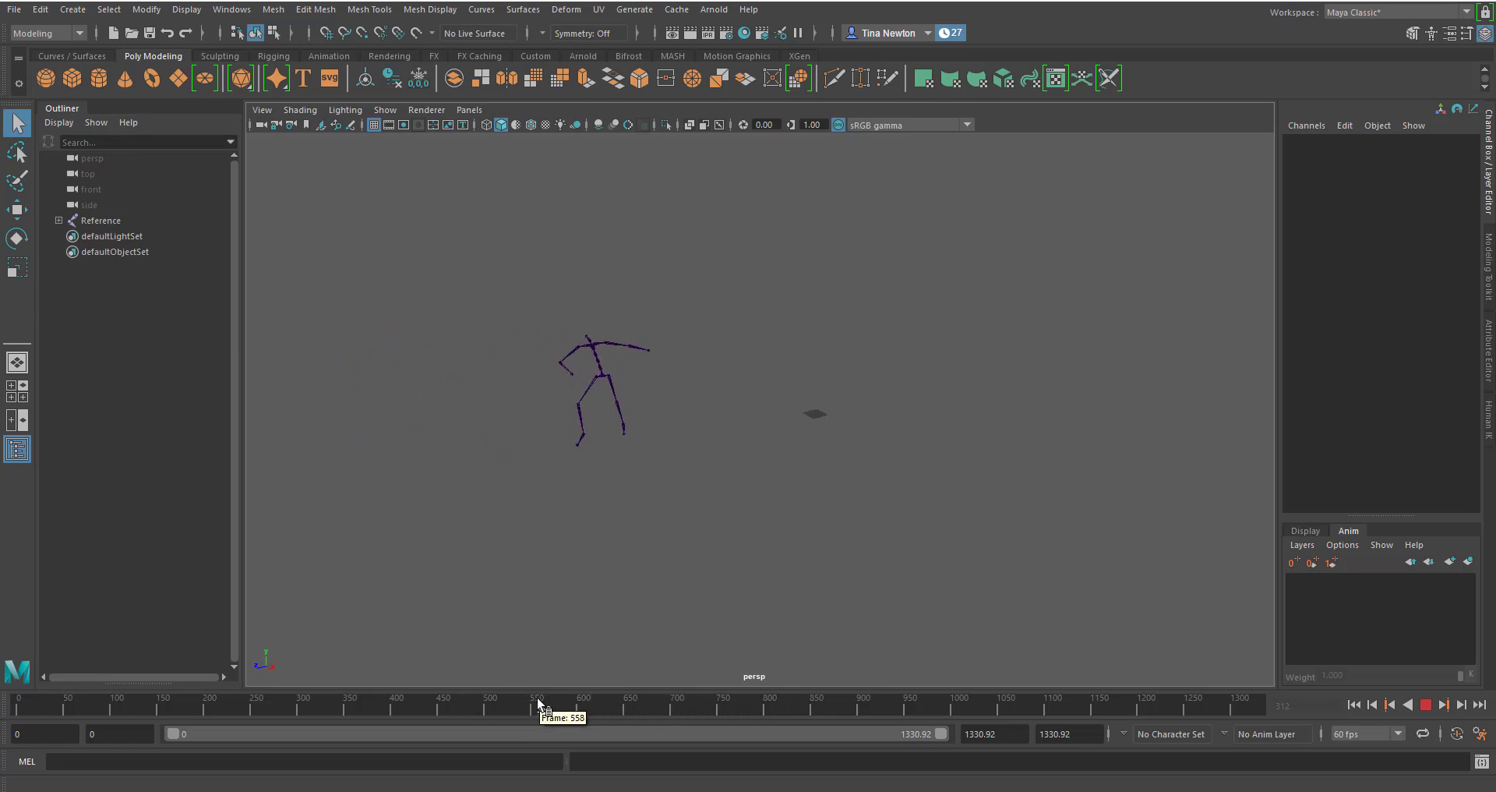
left_click(537, 700)
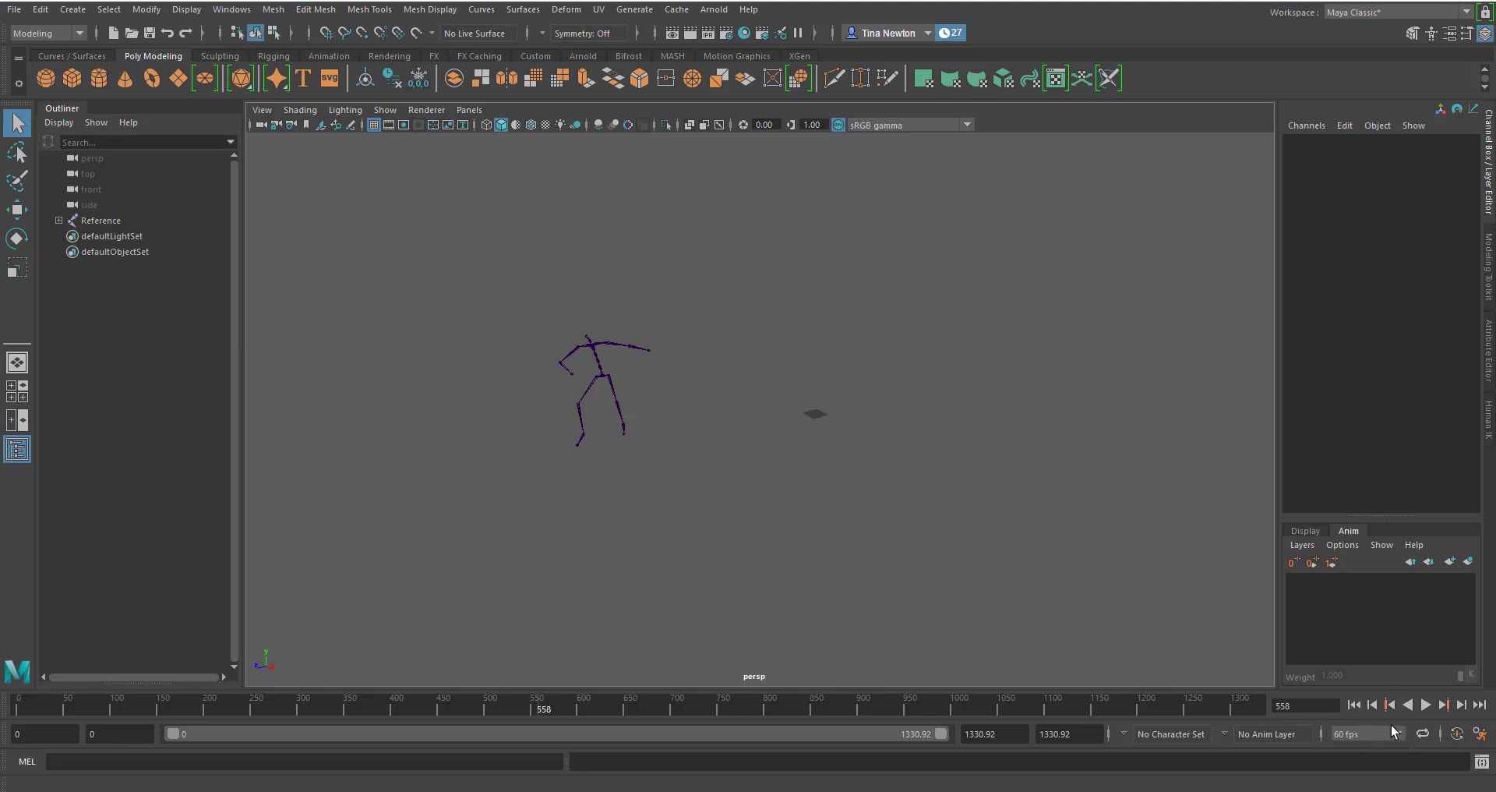
Set the scene's playback speed to 30 fps and scrub the animation forward to frame 549
left_click(1361, 736)
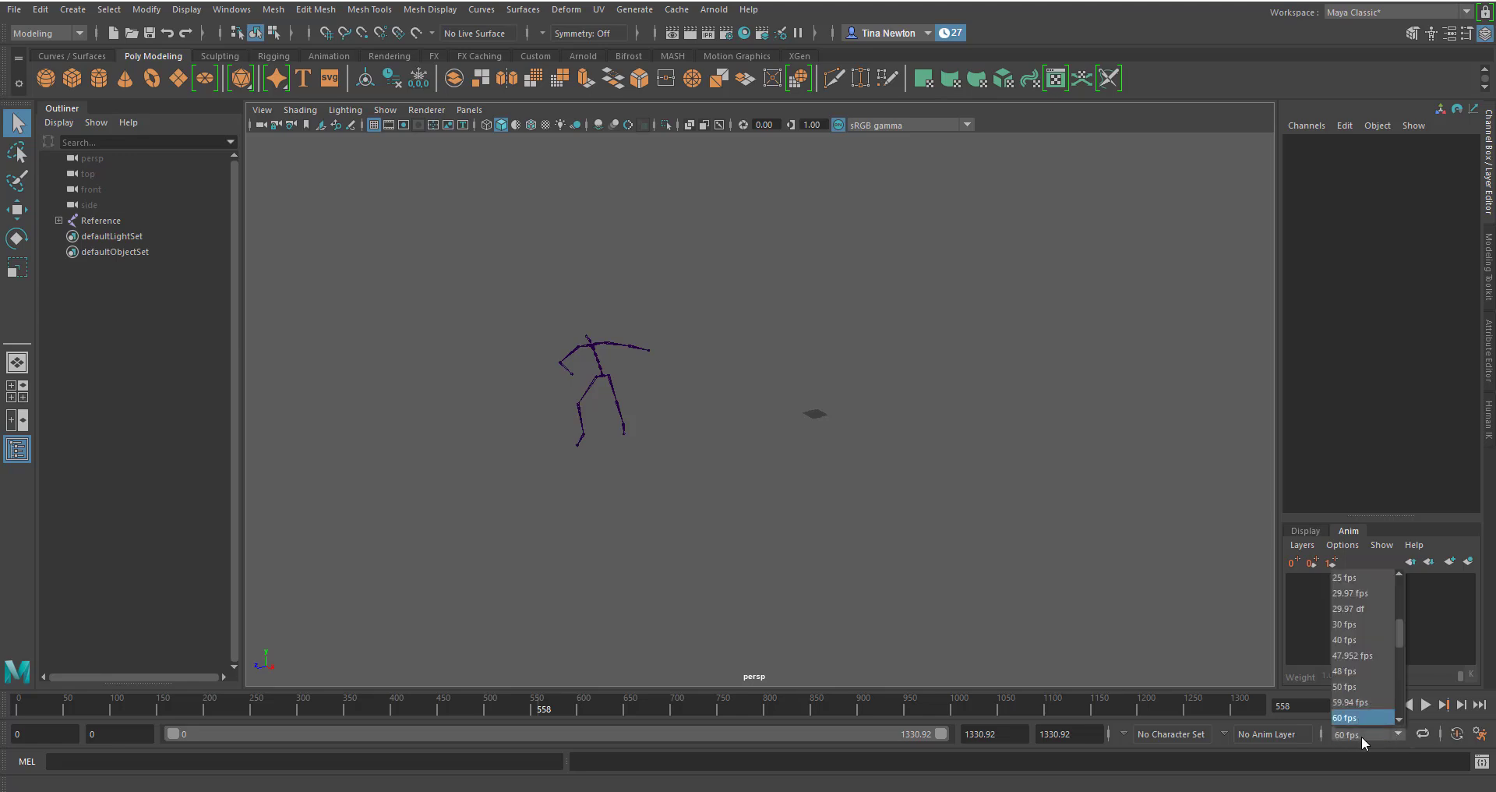
left_click(1356, 624)
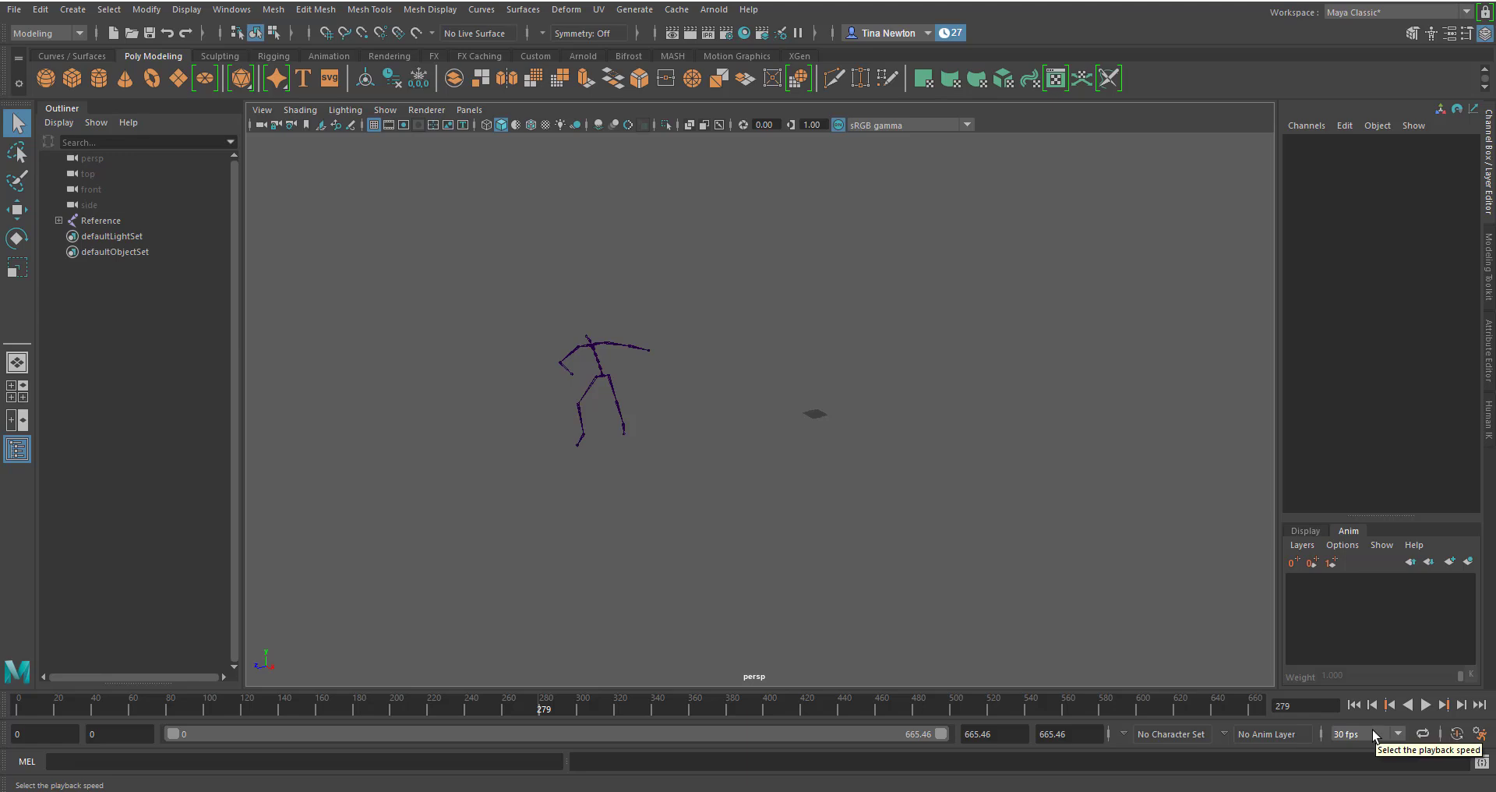
key("alt+v")
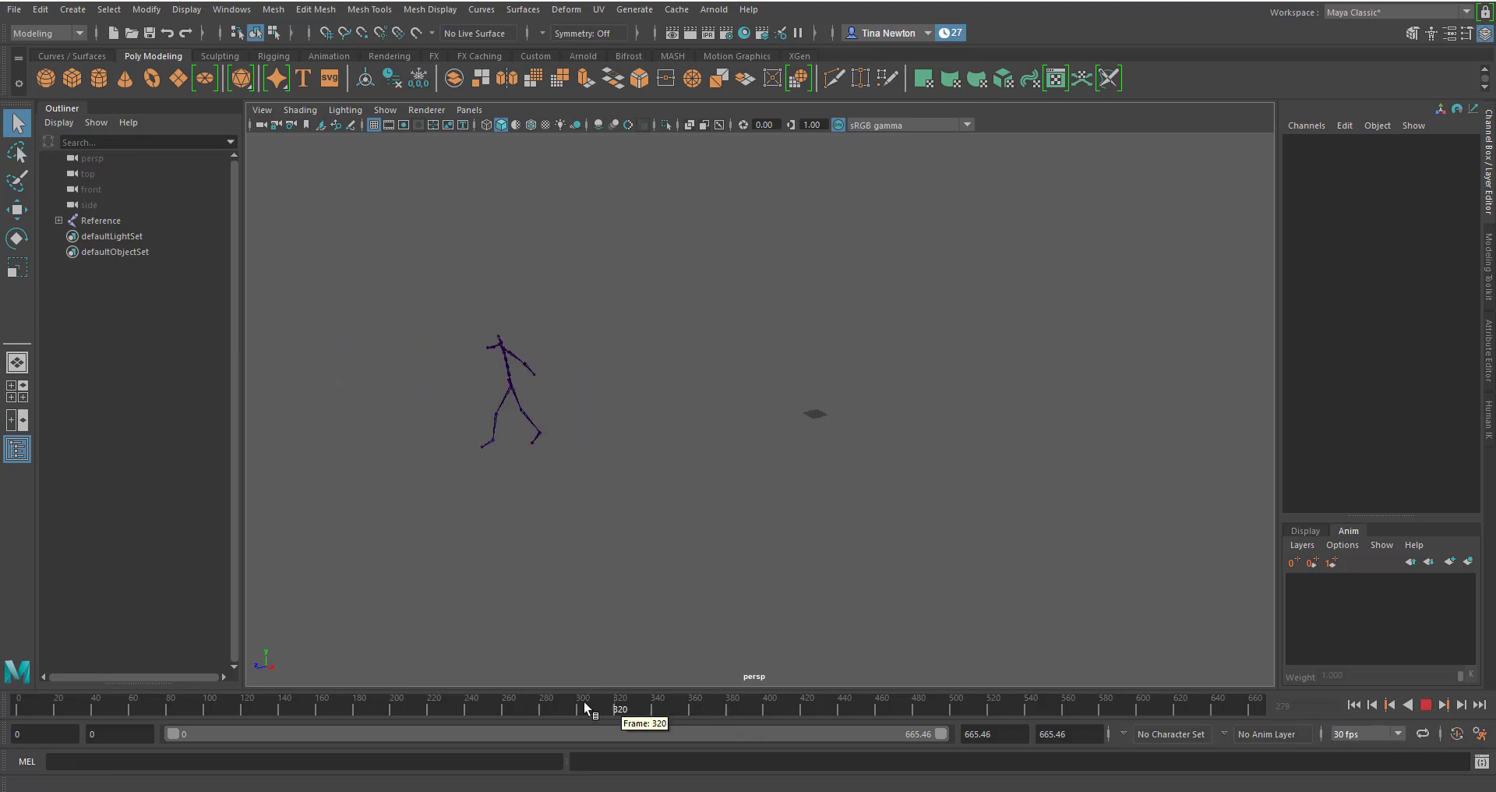
left_click_drag(749, 716, 1048, 717)
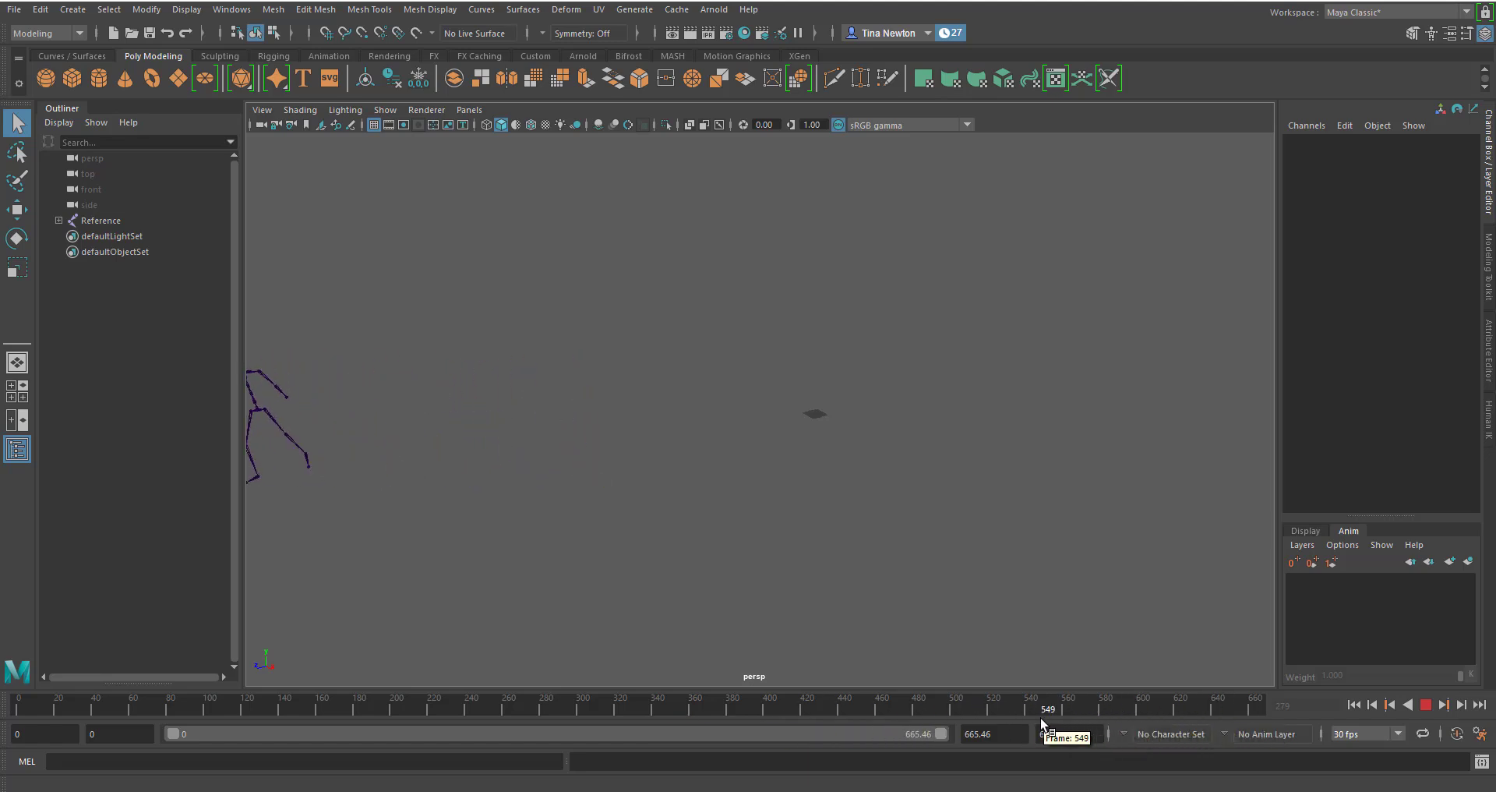
Find the end of the wanted motion at frame 527 and set both the playback and animation end times to 527
middle_click_drag(540, 357, 875, 388, "alt")
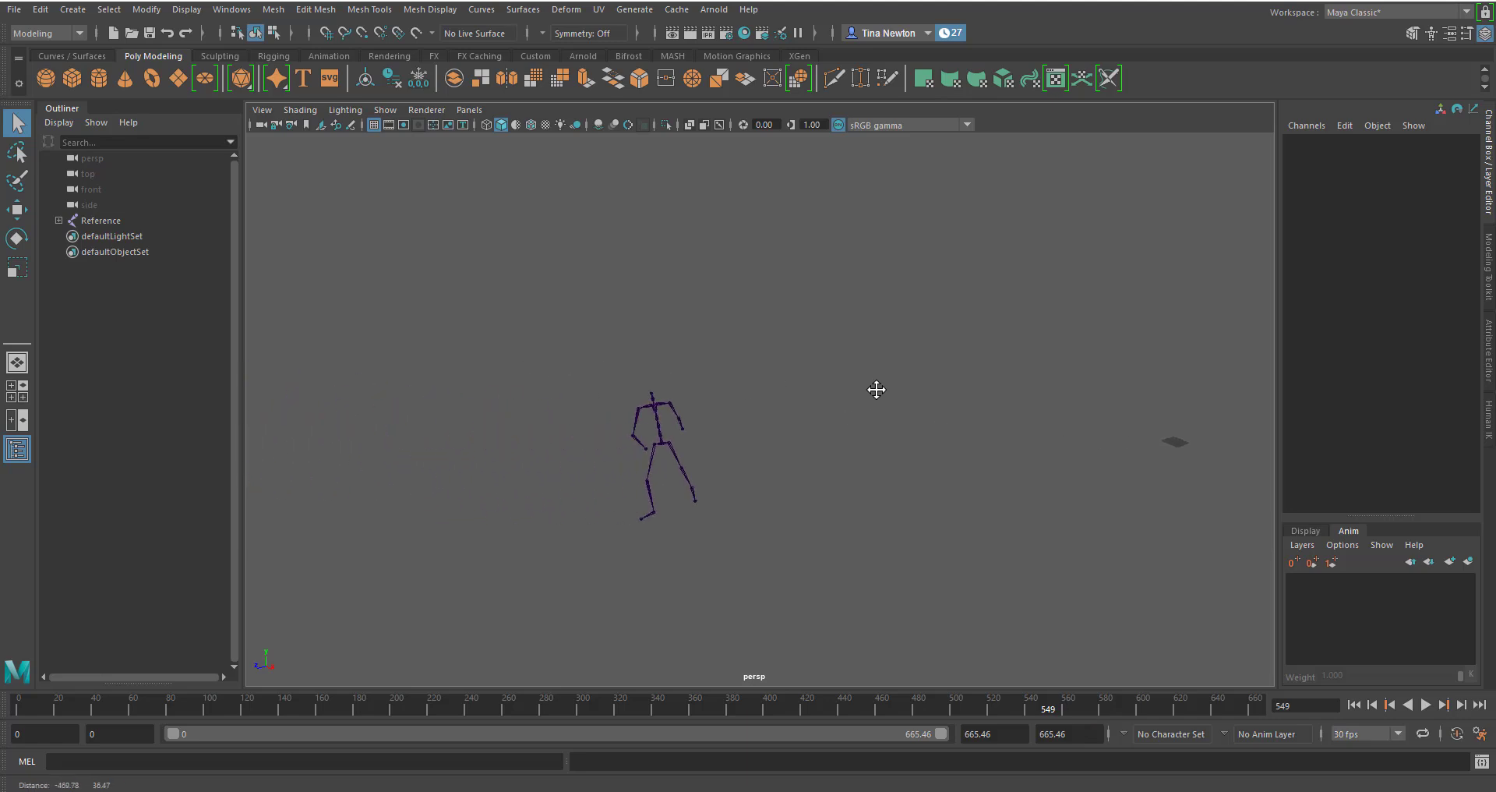
right_click_drag(875, 388, 962, 430, "alt")
middle_click_drag(961, 430, 959, 416, "alt")
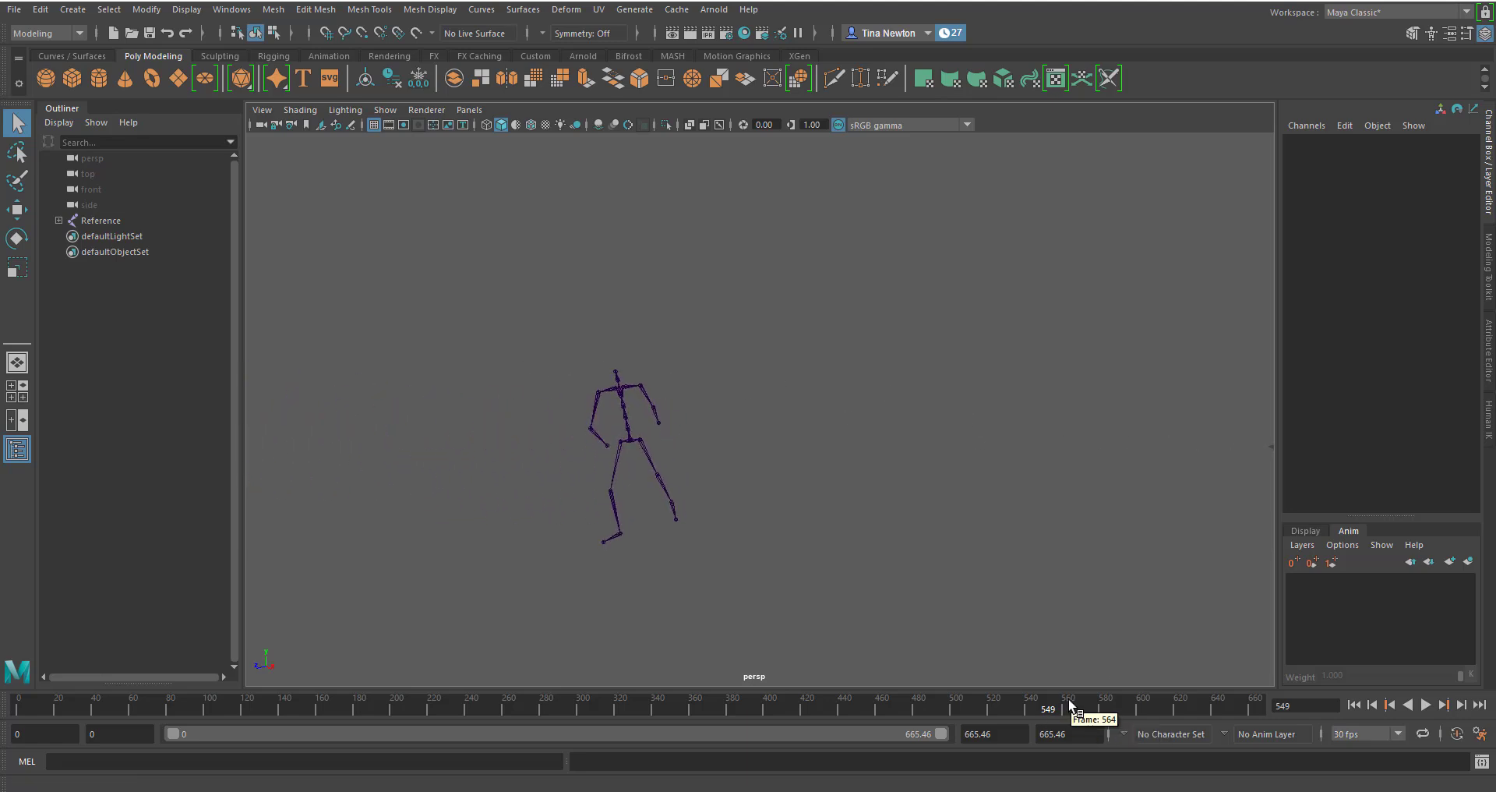
key("alt+v")
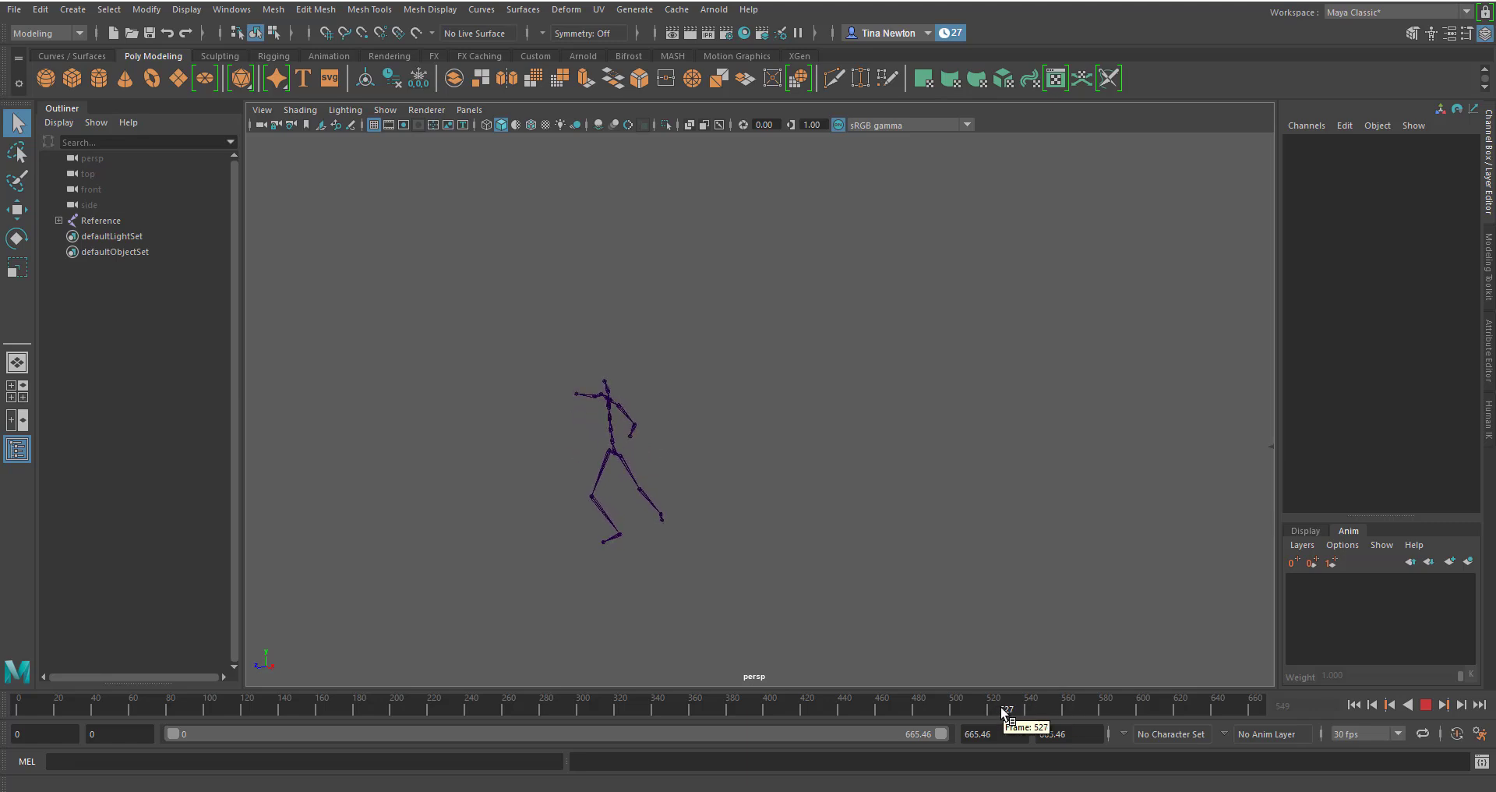
left_click(1004, 712)
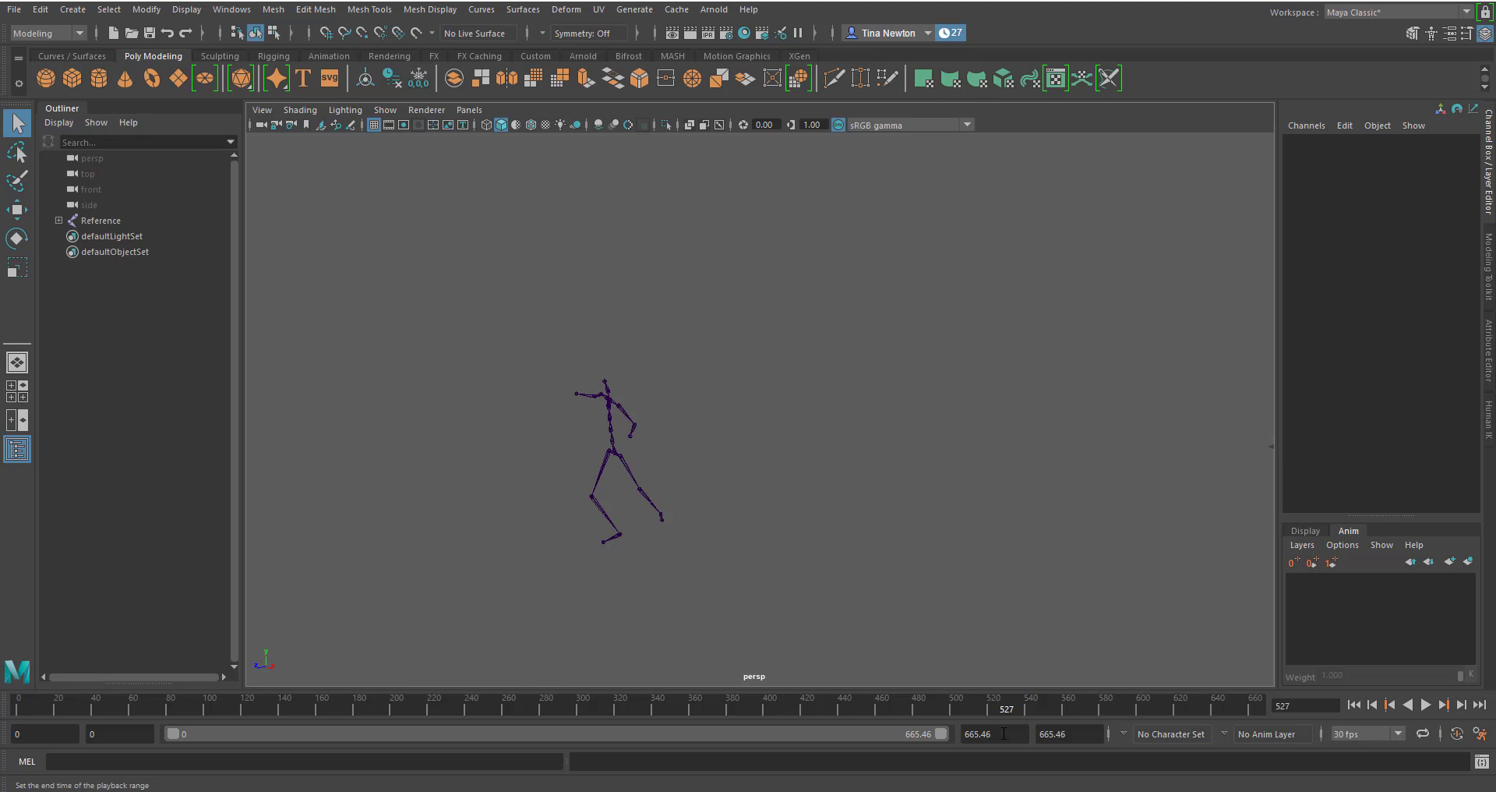
left_click(1004, 733)
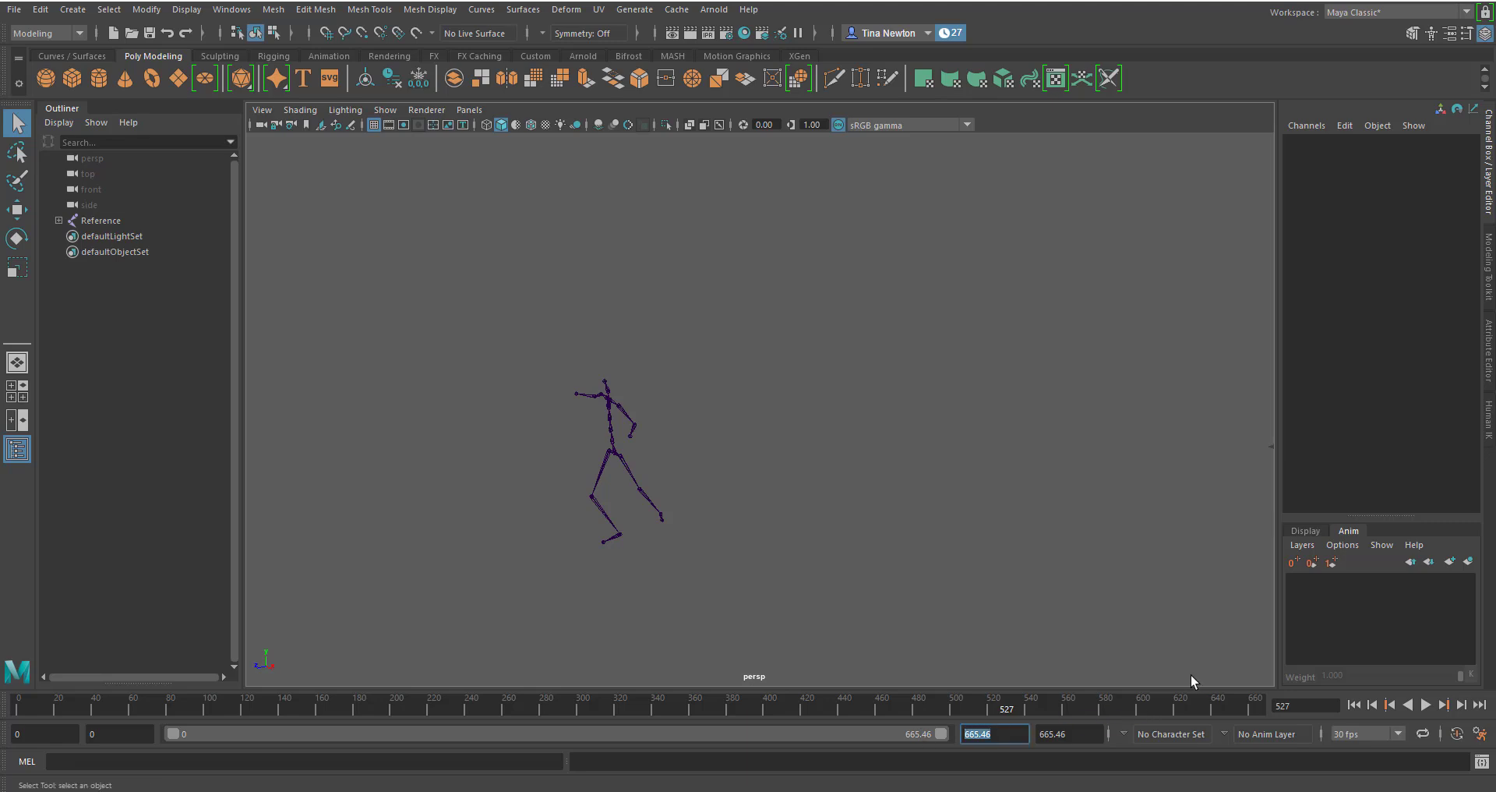
type("527")
key("Return")
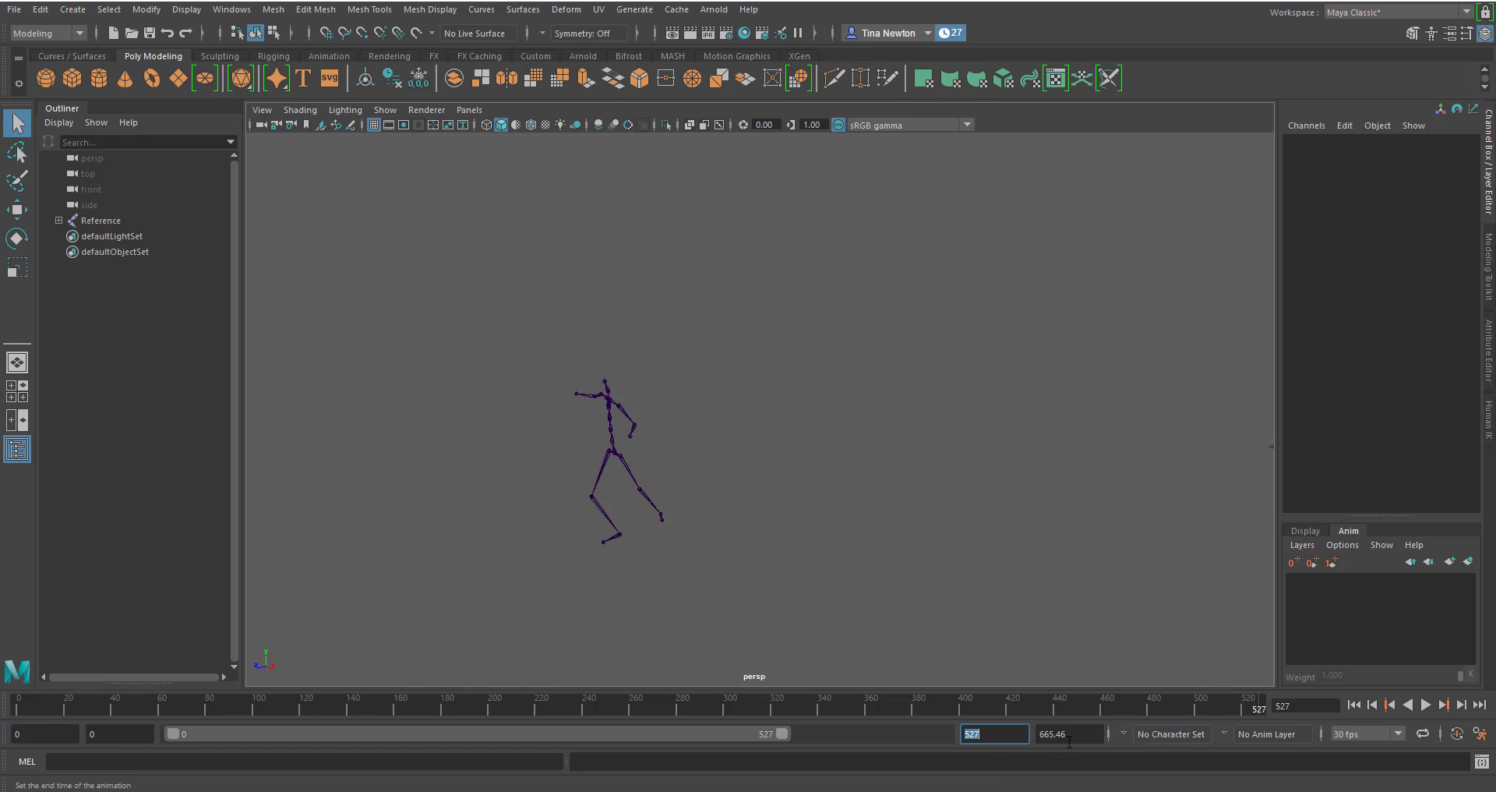
key("Tab")
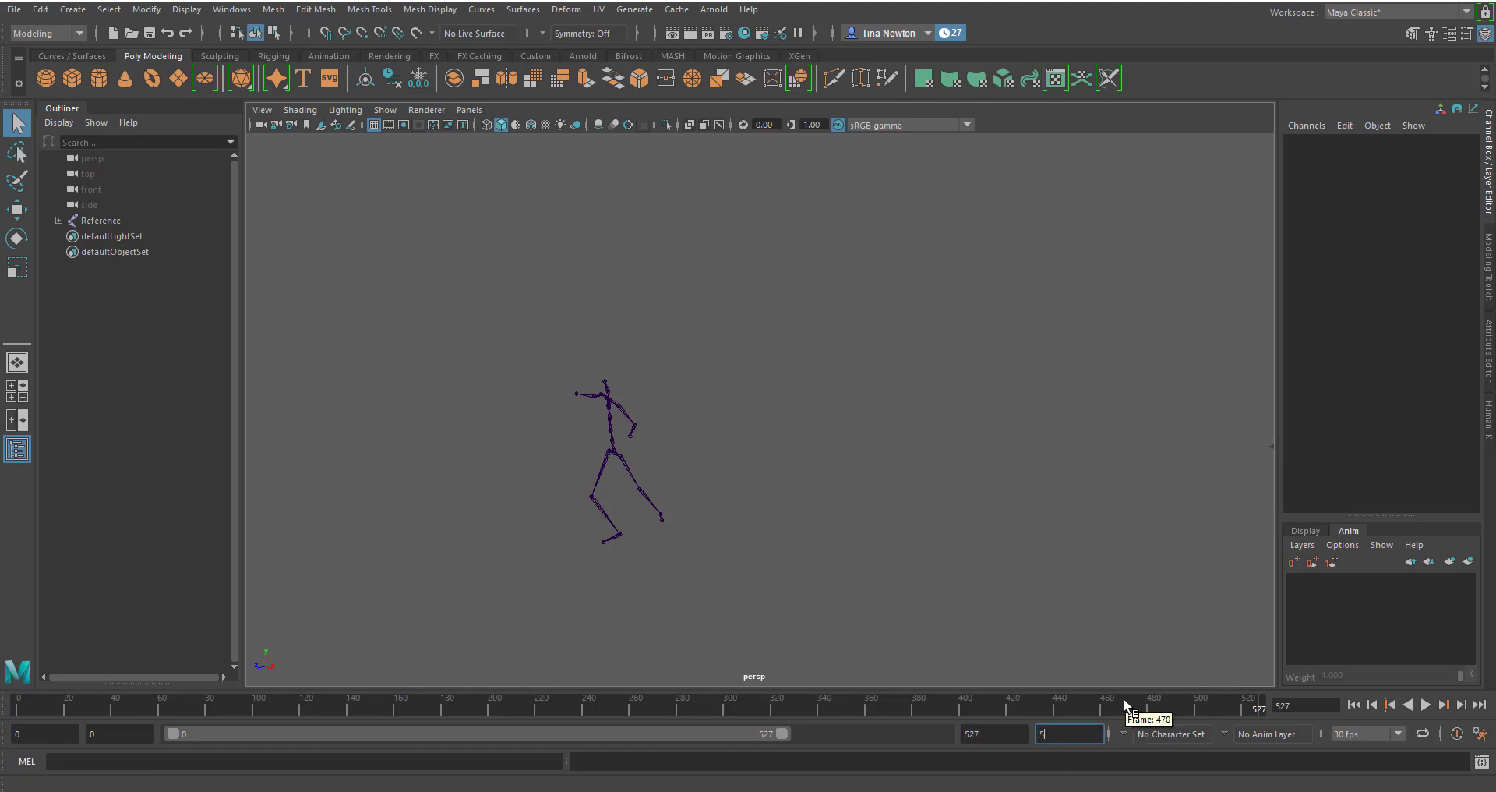
type("527")
key("Return")
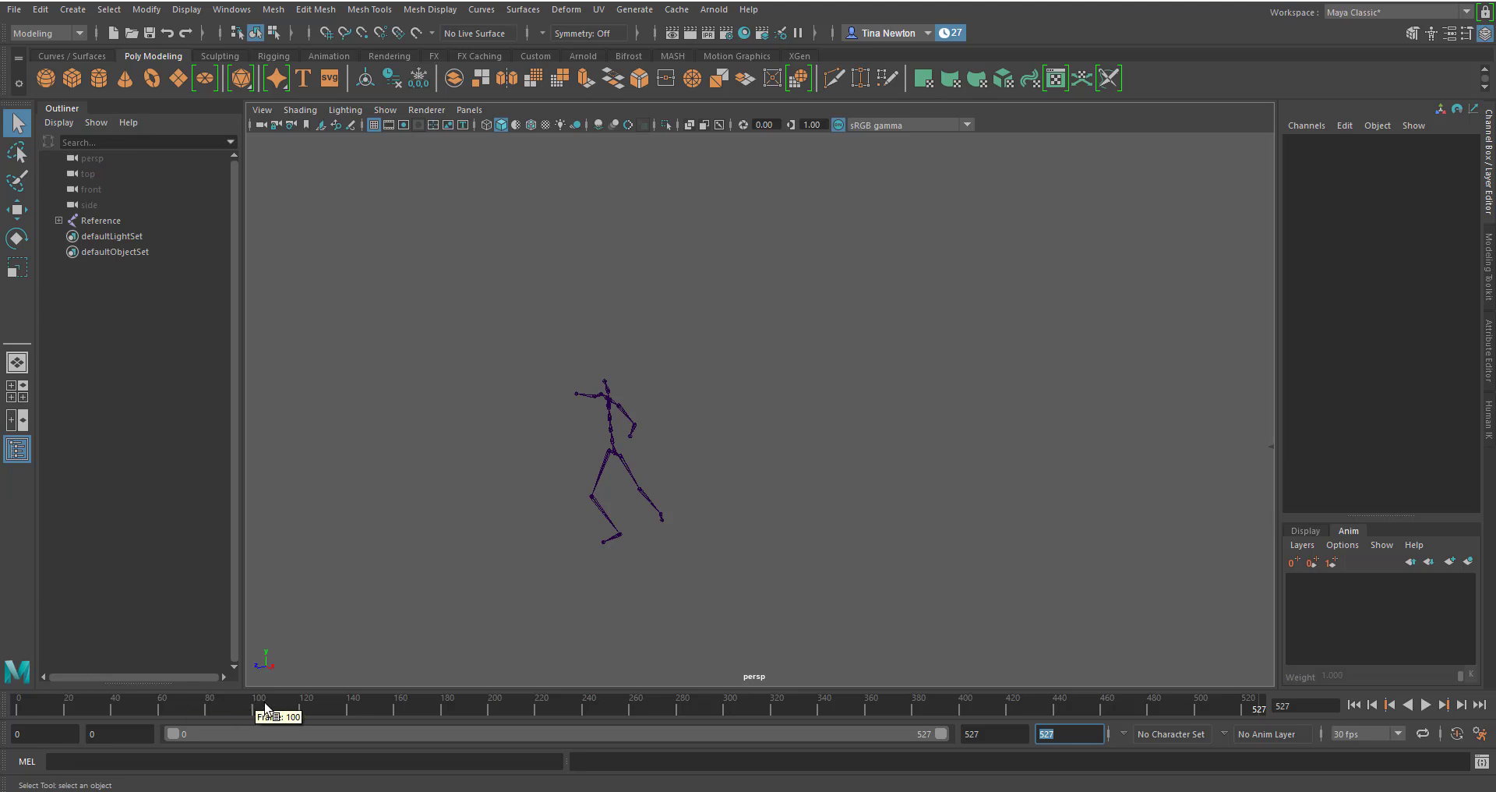
Scrub through the trimmed animation and return to frame 0, framing the skeleton in its T-pose
mouse_move(662, 706)
left_mouse_down()
mouse_move(86, 708)
mouse_move(672, 707)
left_mouse_up()
left_click_drag(1021, 393, 788, 534, "alt")
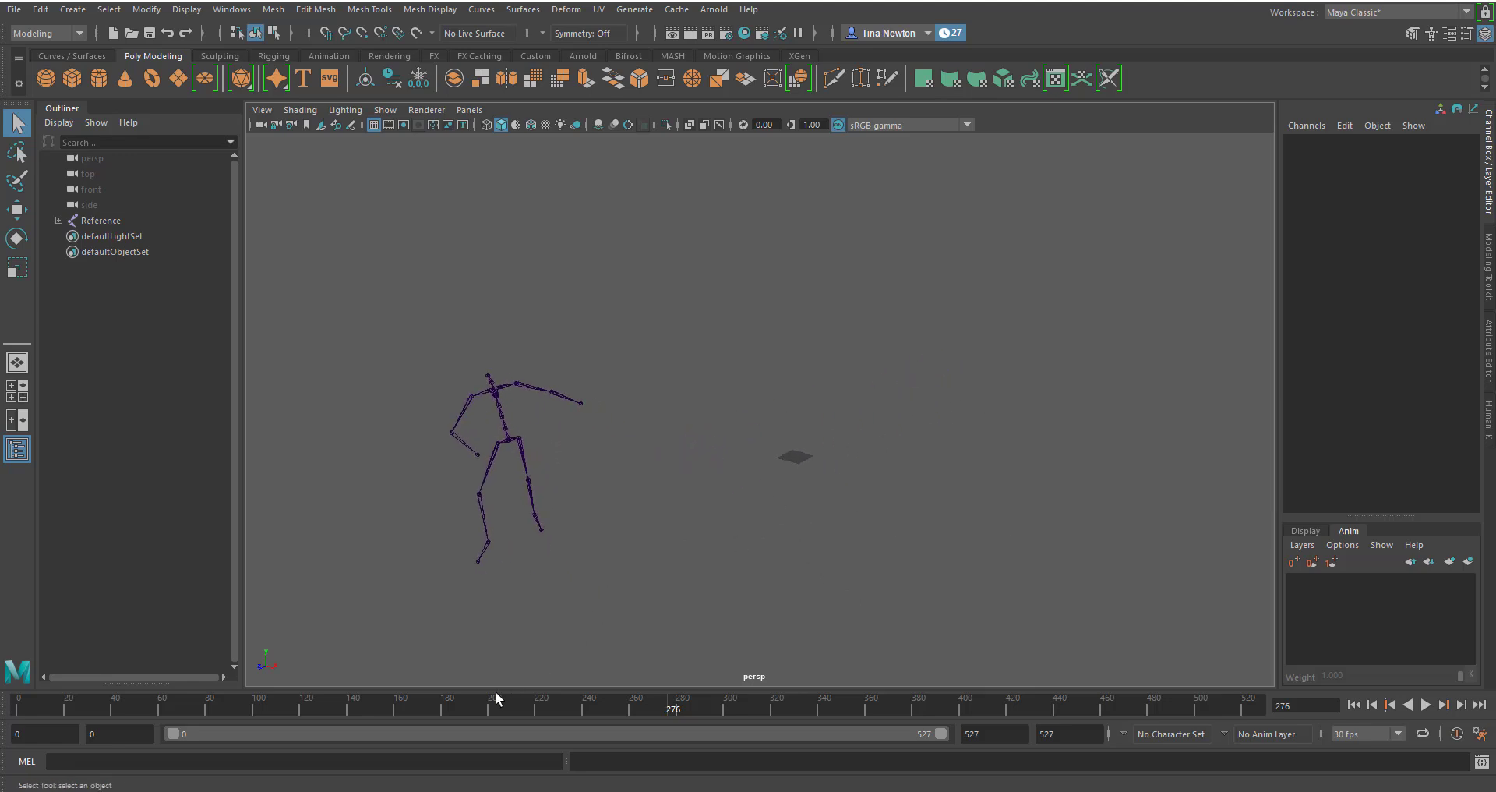
key("alt+v")
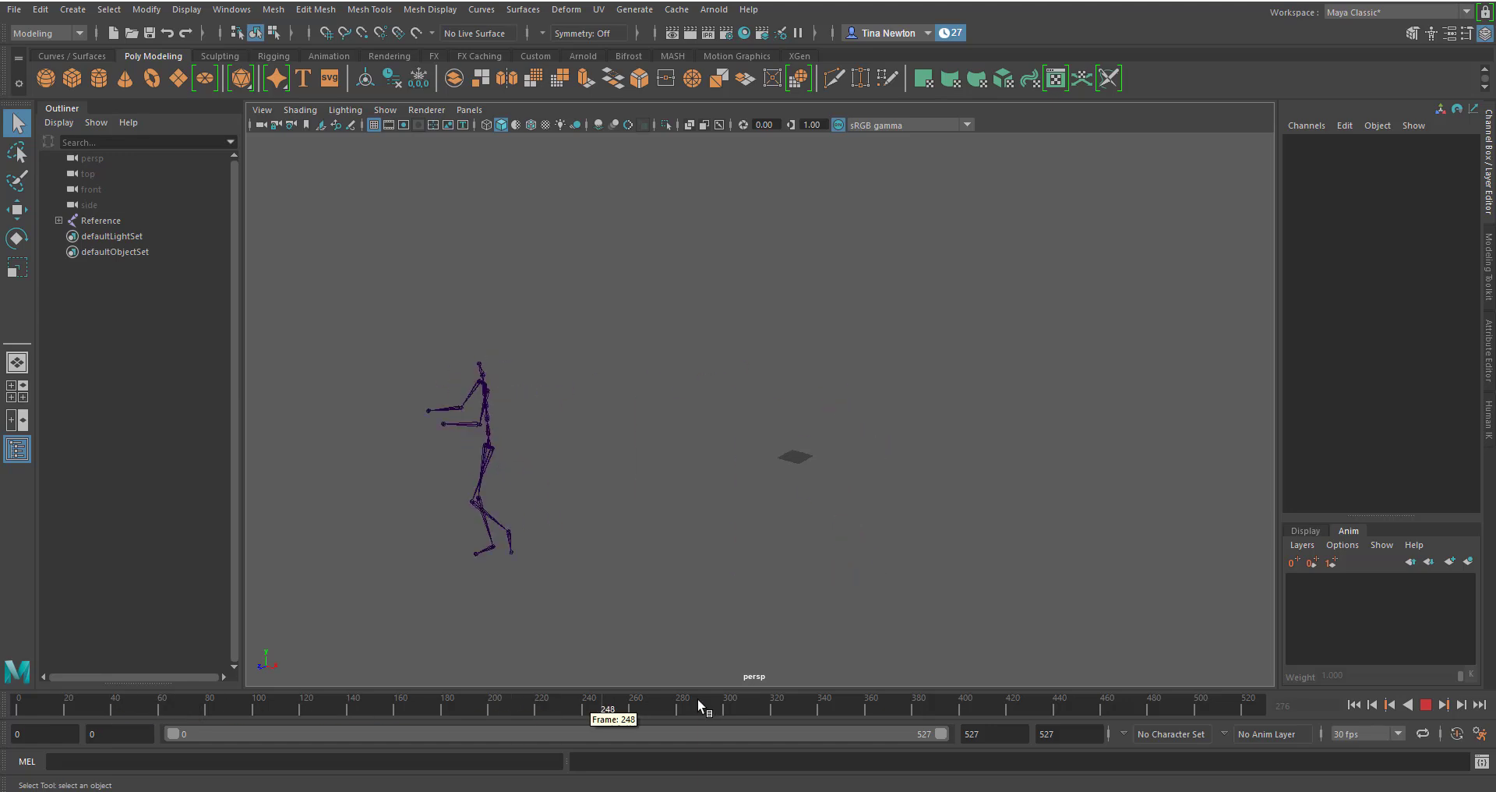
mouse_move(699, 705)
left_mouse_down()
mouse_move(948, 709)
mouse_move(384, 709)
mouse_move(678, 709)
left_mouse_up()
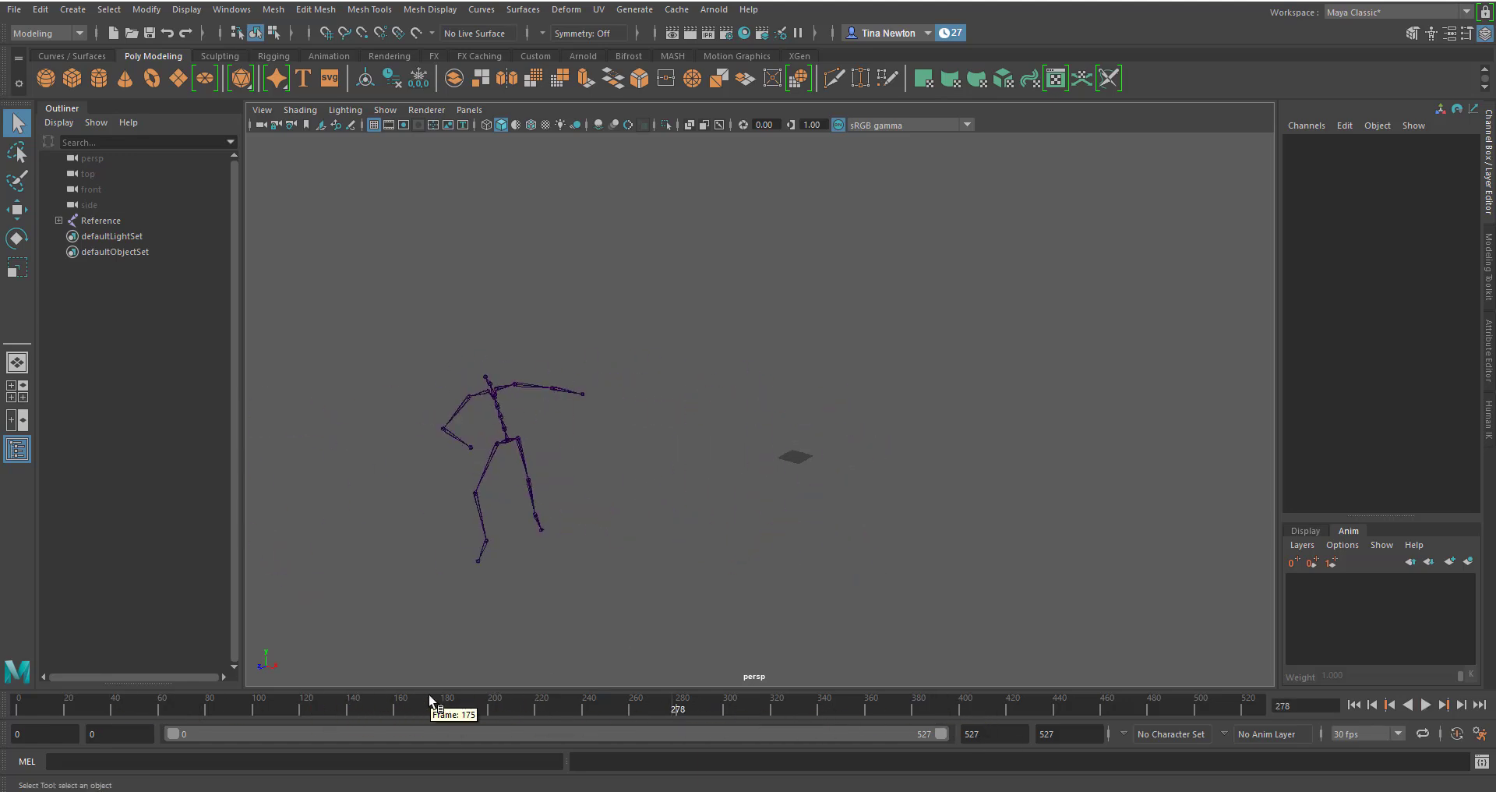
key("alt+v")
left_click_drag(64, 708, 17, 710)
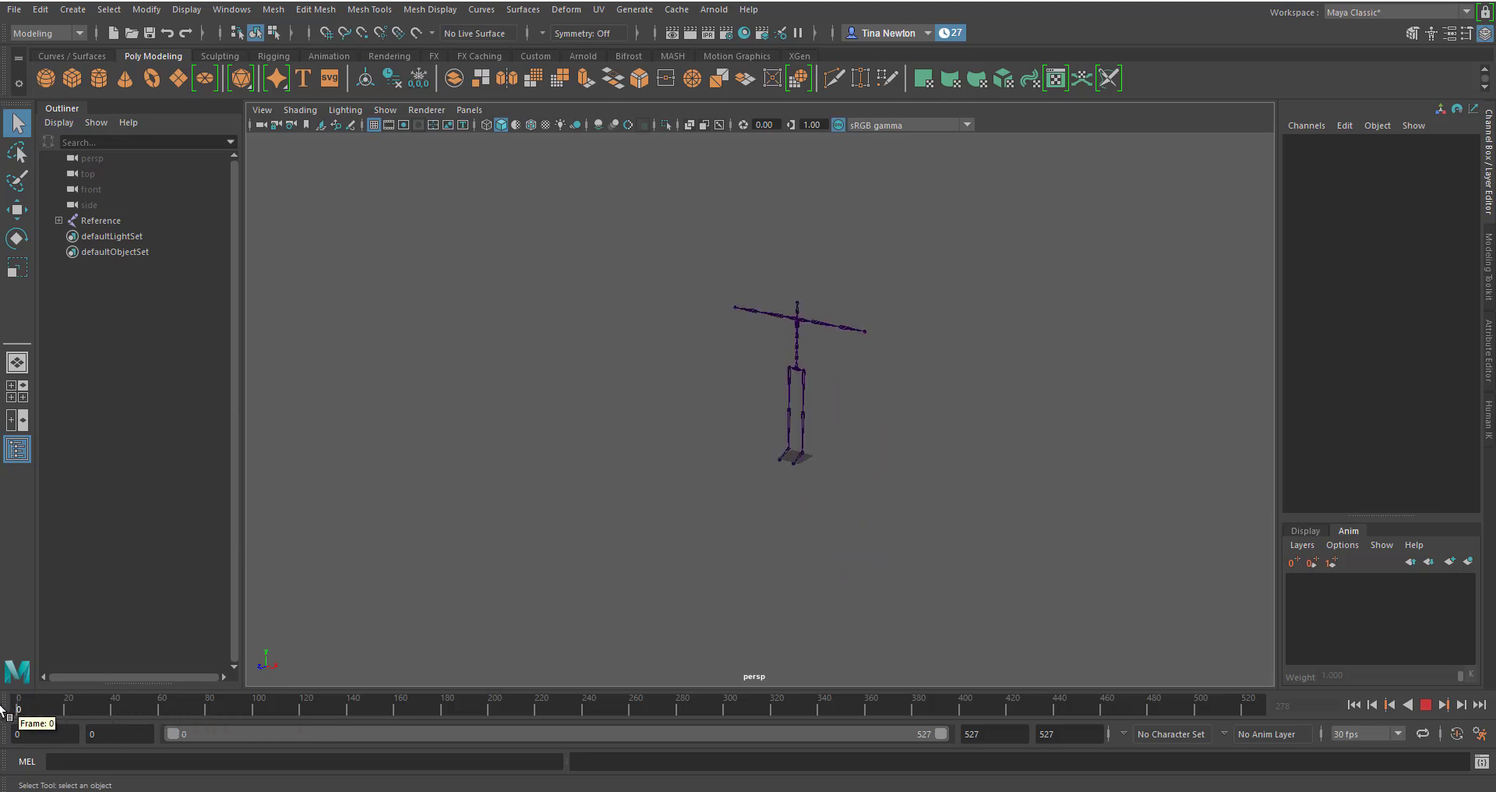
scroll(1077, 398, "up", 1)
middle_click_drag(992, 428, 888, 509, "alt")
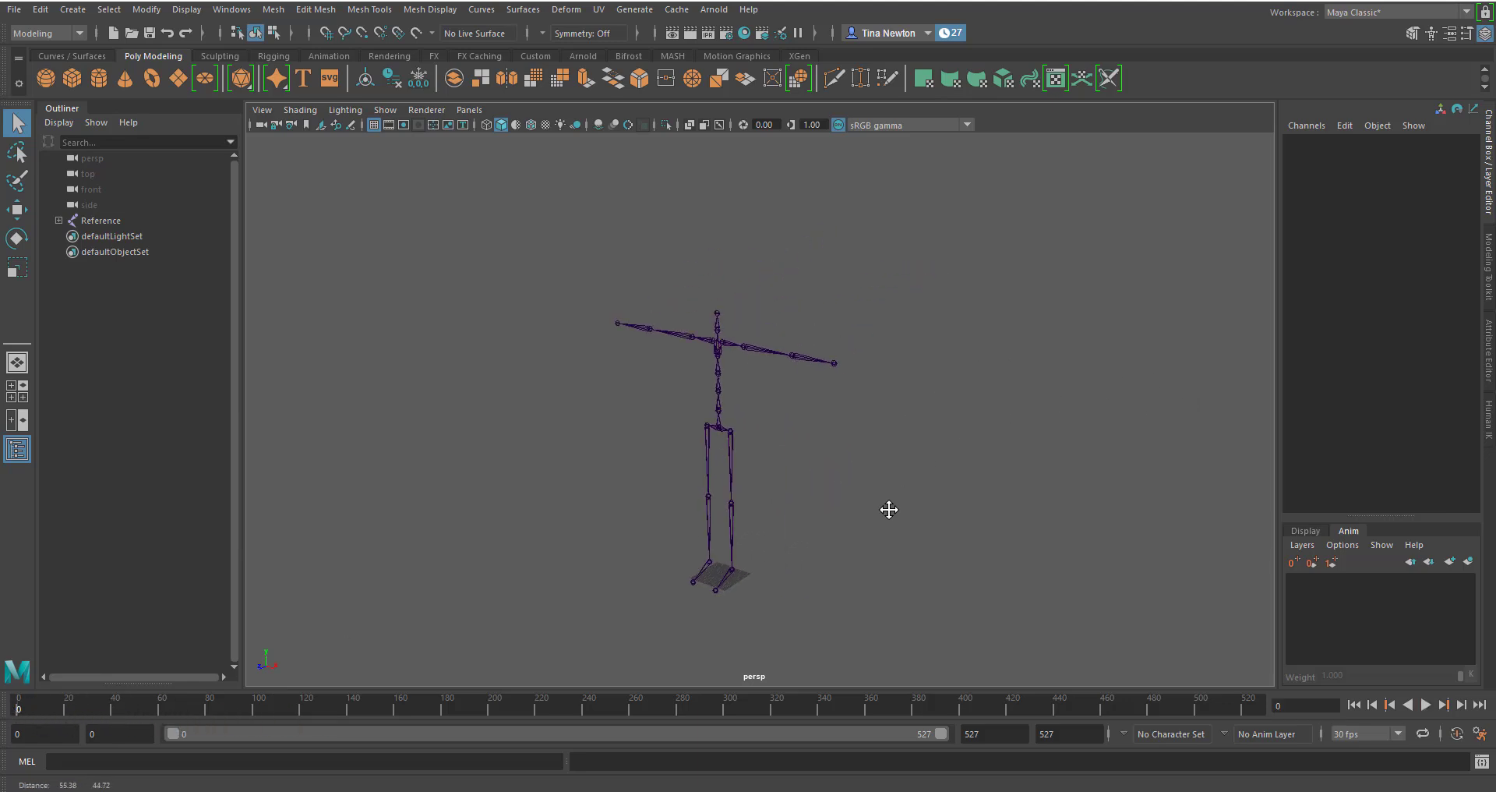
scroll(1038, 500, "up", 1)
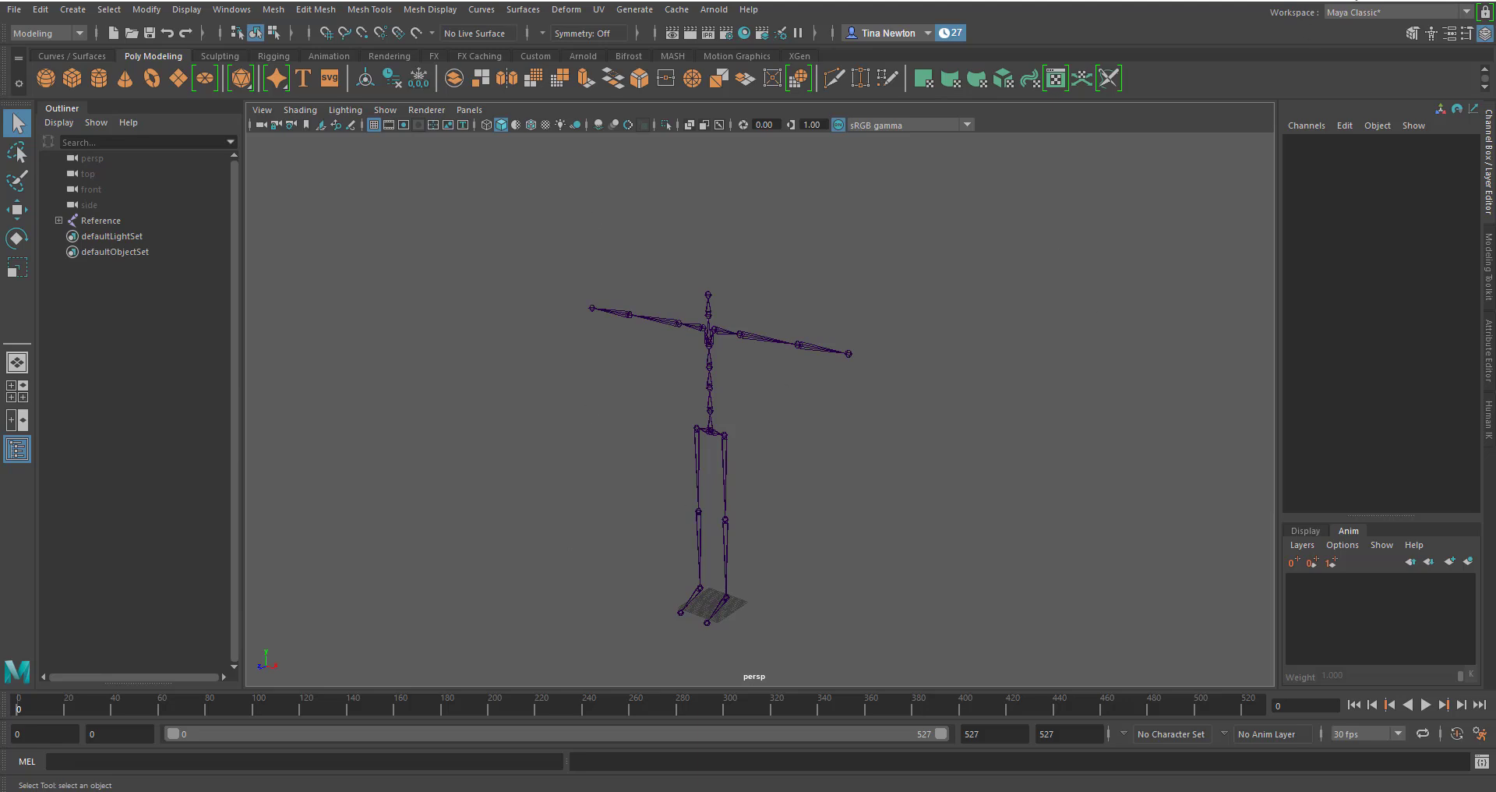
Create a new HumanIK character definition for the imported skeleton
left_click(1431, 33)
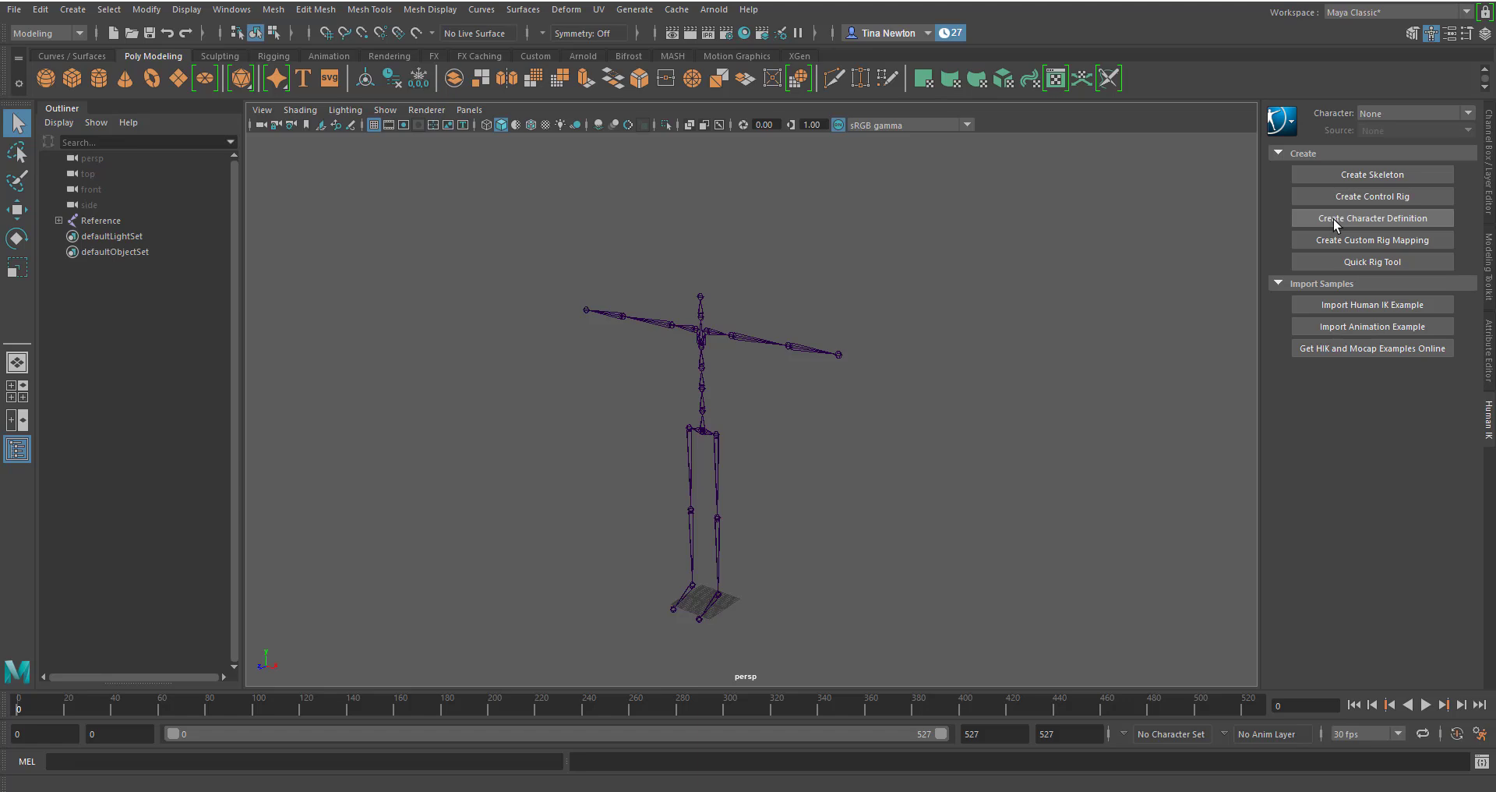
left_click(1362, 217)
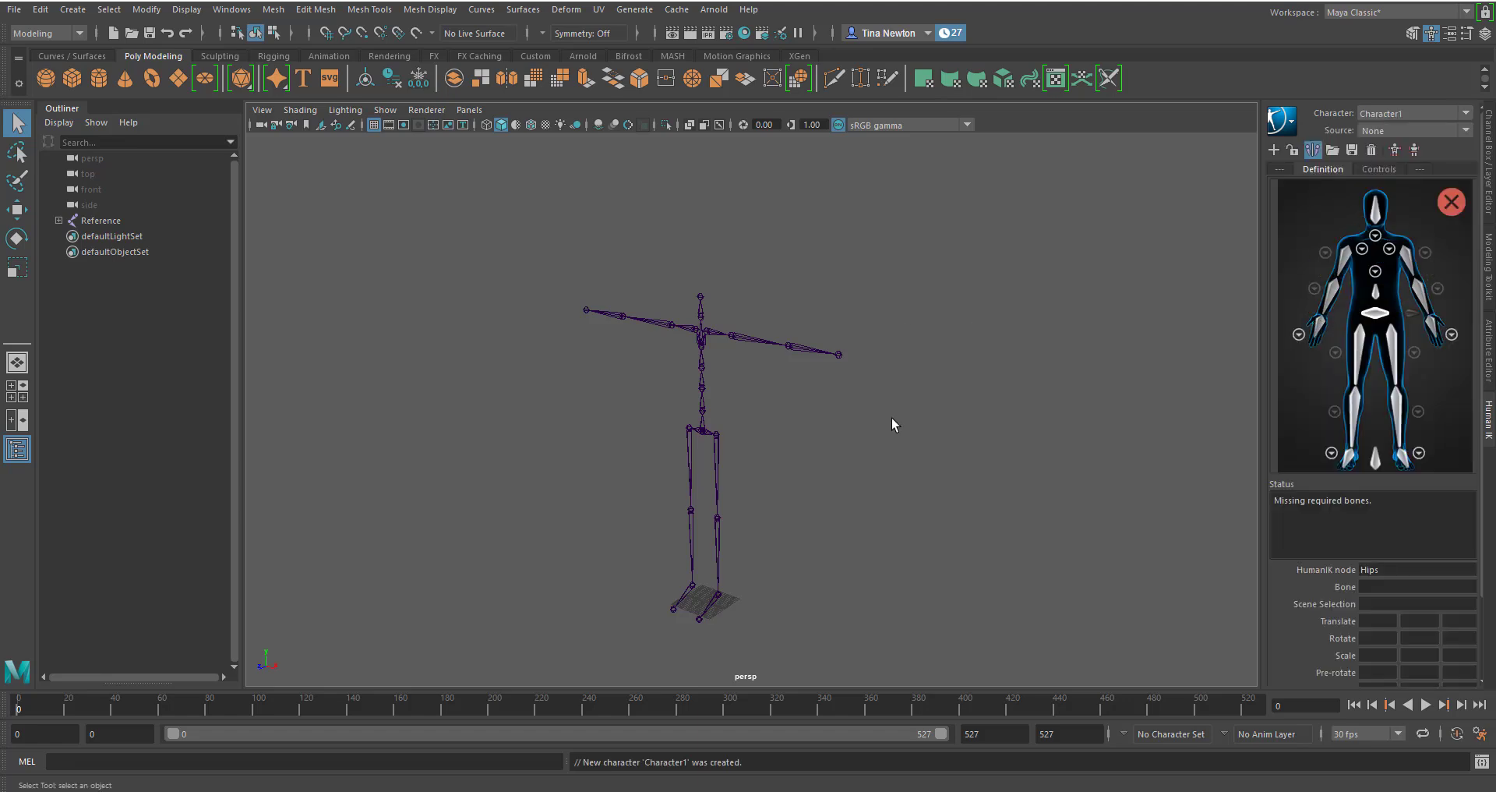
Assign the skeleton's pelvis joint to the Hips node of the character definition
left_click_drag(891, 418, 958, 413, "alt")
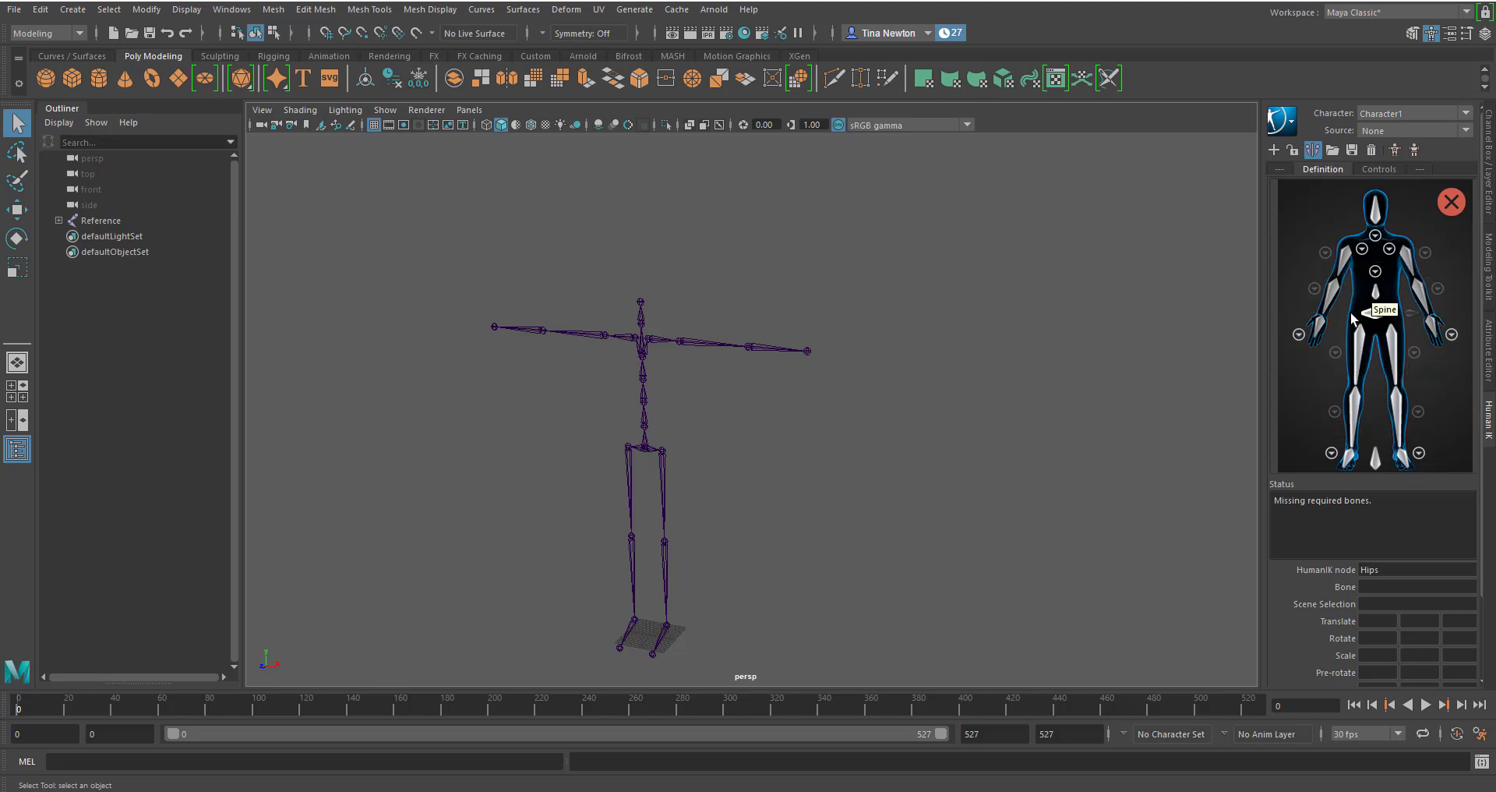
left_click(1374, 315)
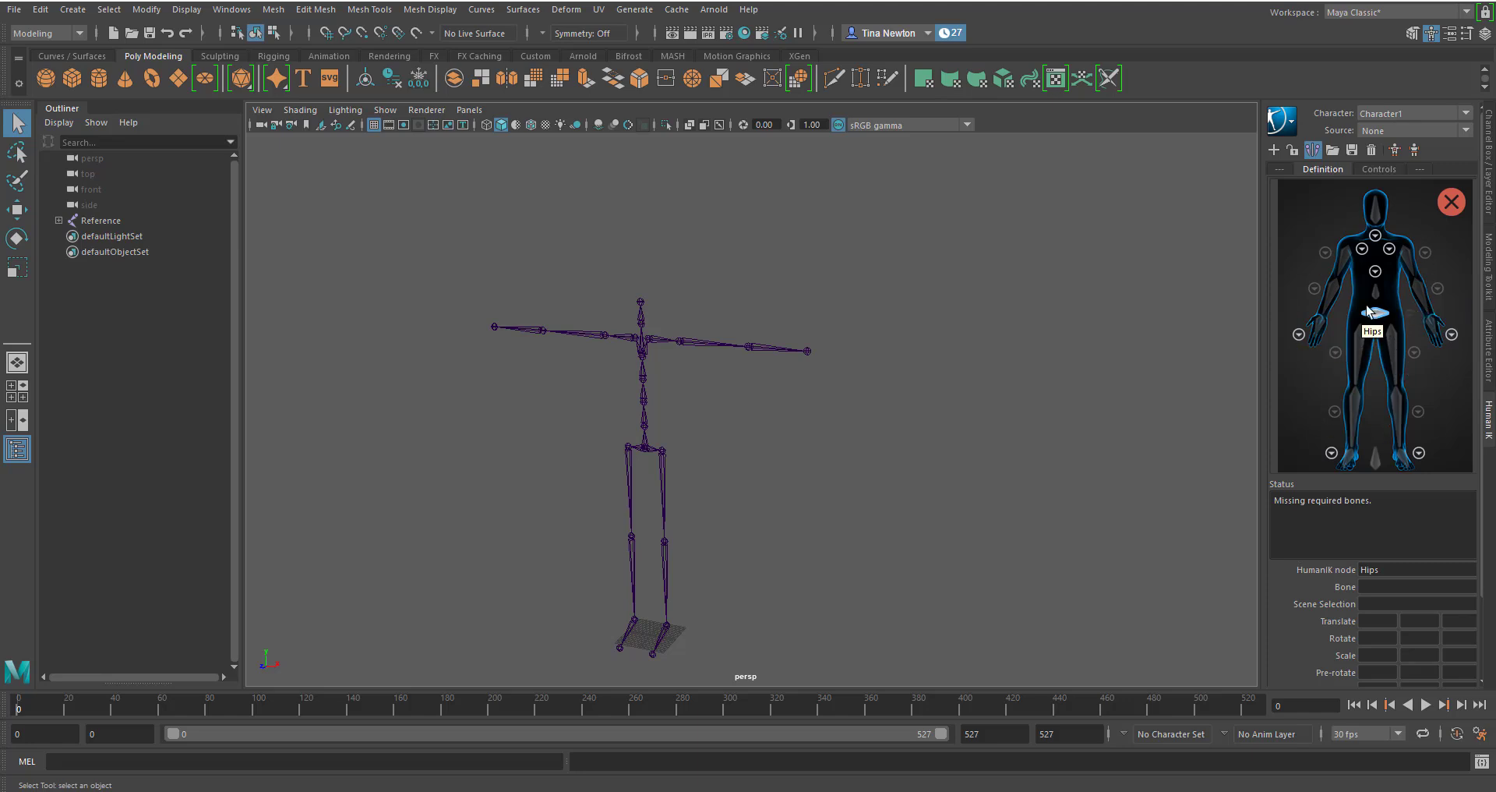
right_click_drag(763, 399, 982, 405, "alt")
left_click_drag(678, 426, 704, 412, "alt")
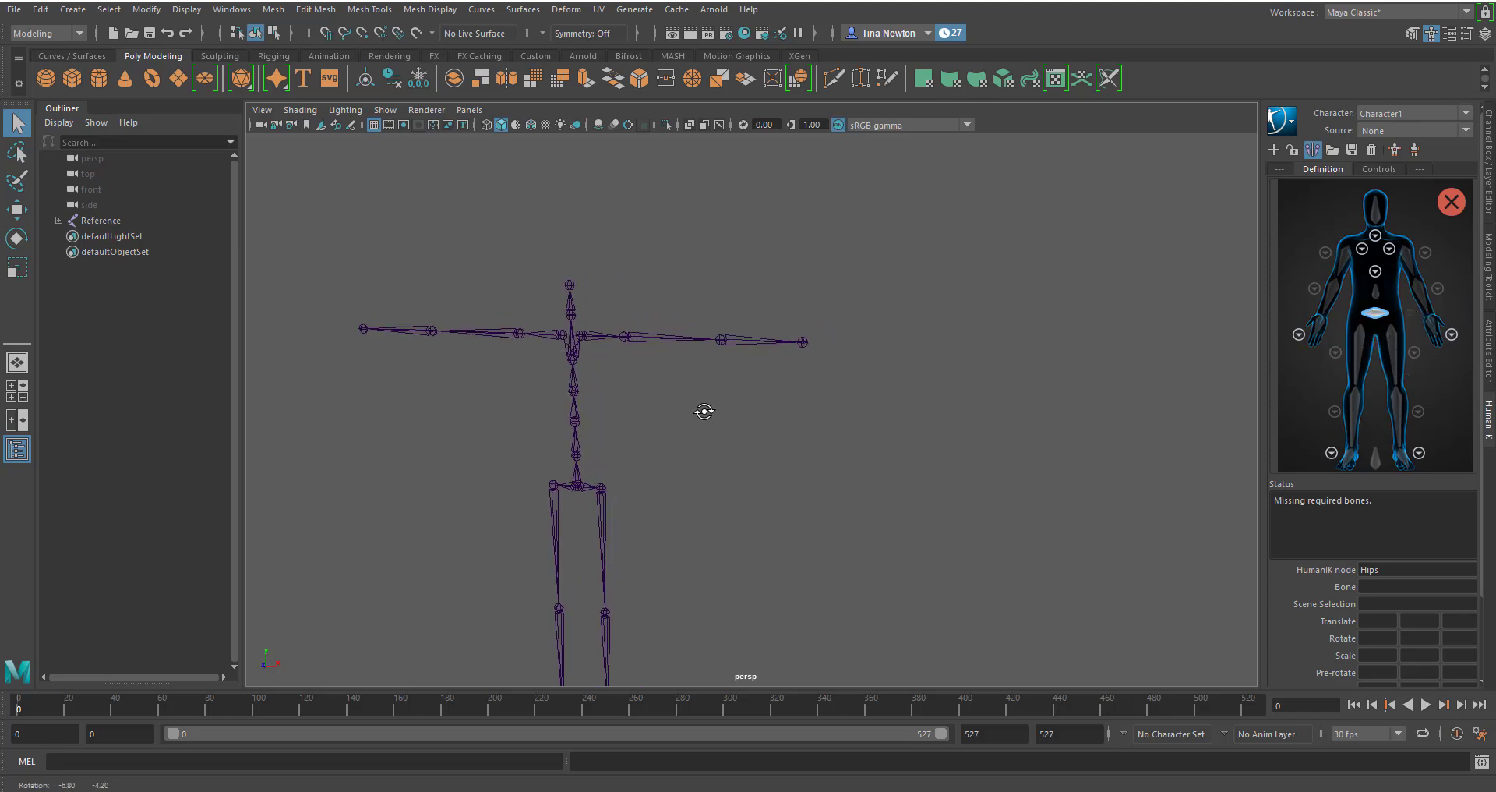
right_click_drag(700, 417, 939, 425, "alt")
middle_click_drag(784, 500, 1049, 373, "alt")
right_click_drag(1153, 417, 1392, 484, "alt")
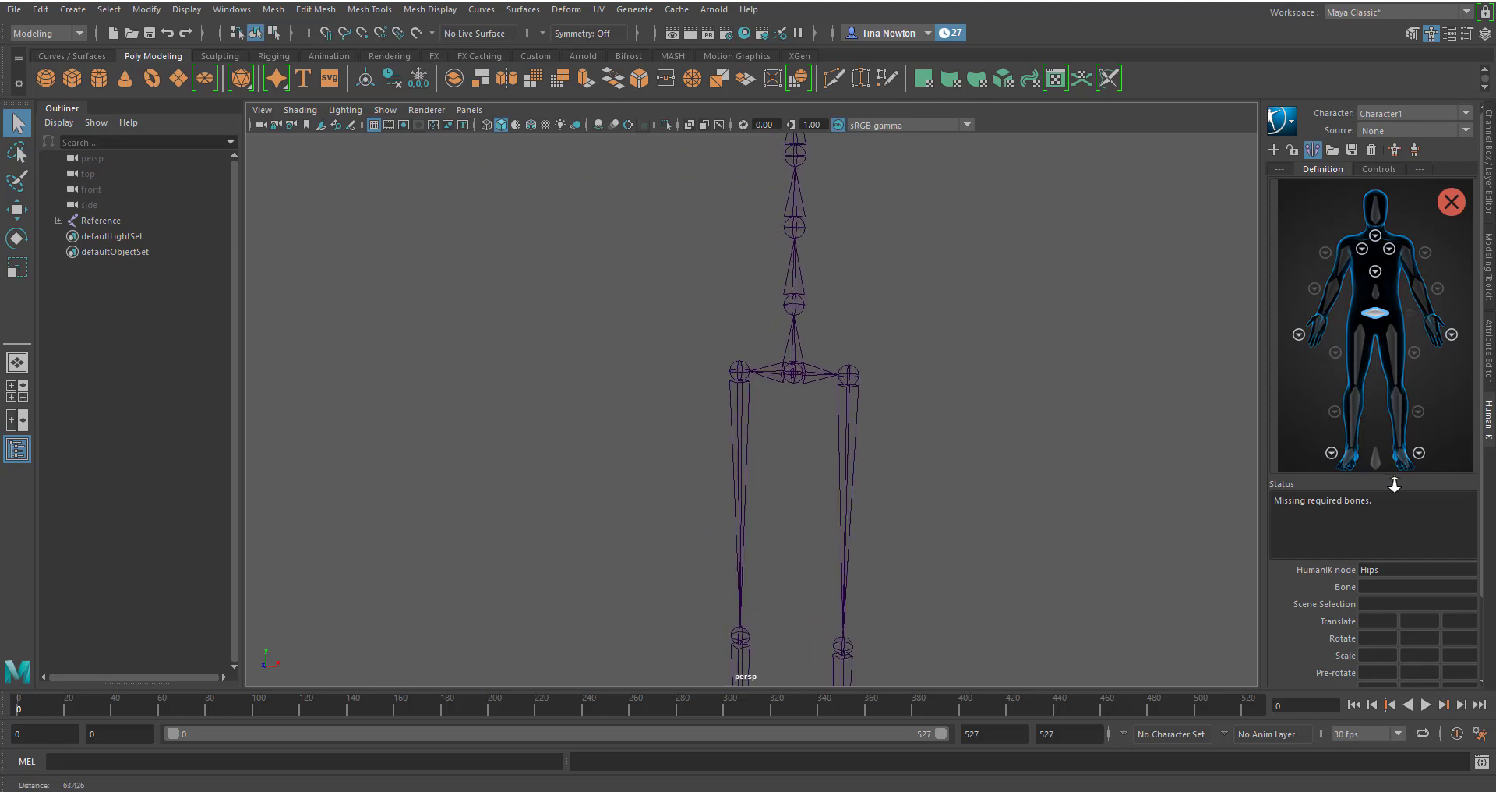
right_click_drag(947, 424, 975, 421, "alt")
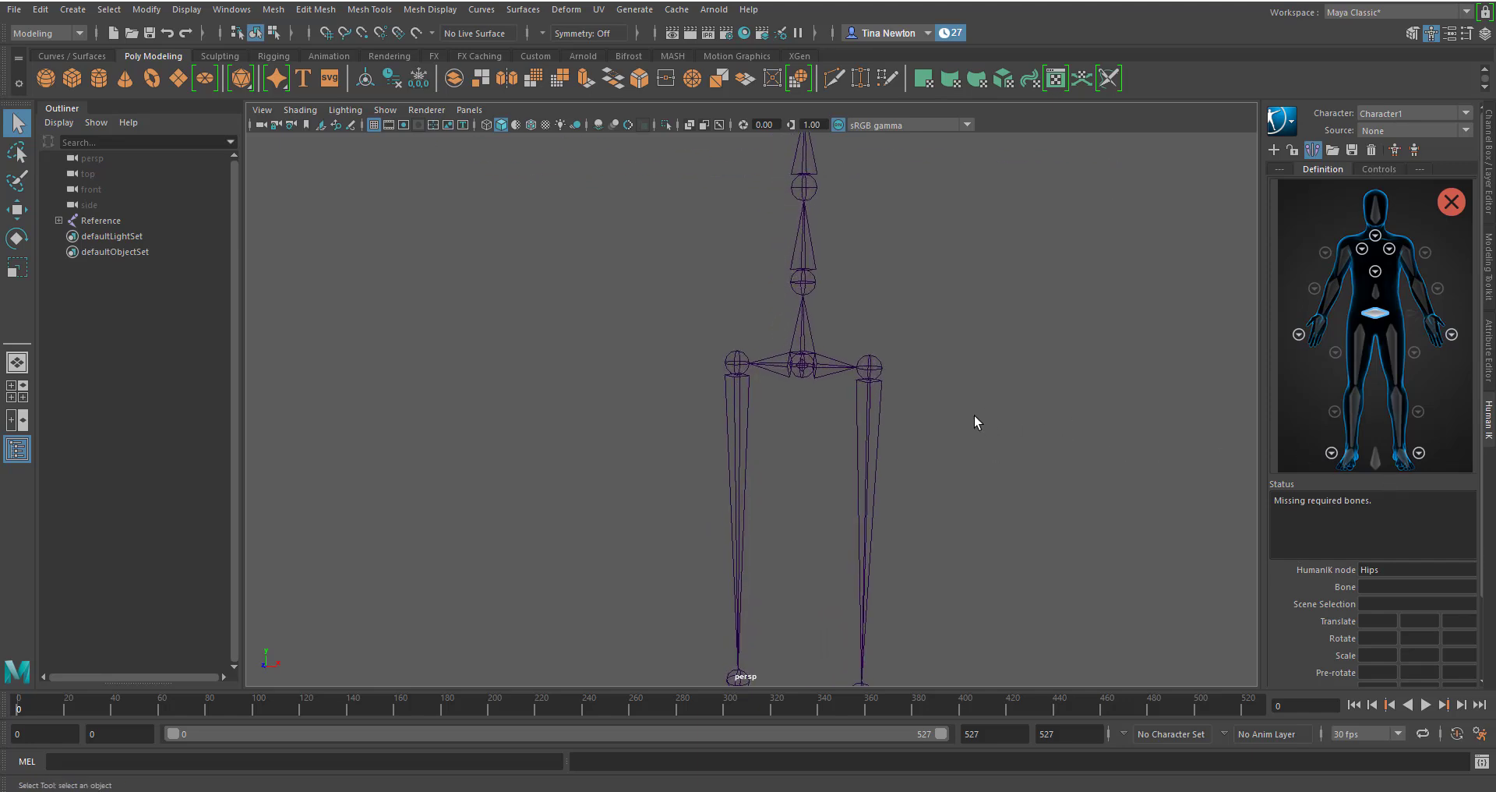
left_click(808, 373)
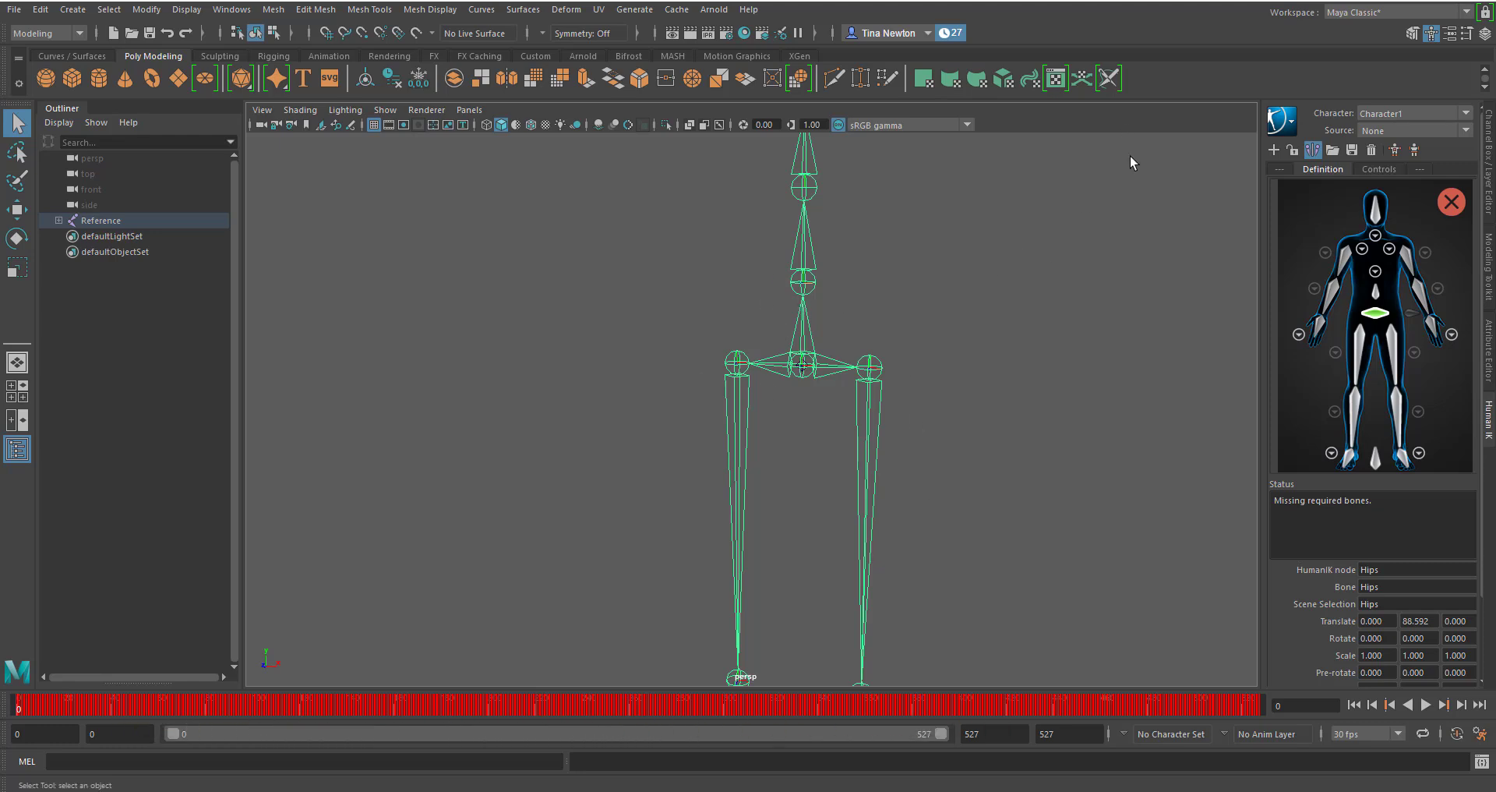
Assign the skeleton's left upper leg joint to the LeftUpLeg node, with the right leg mirrored
right_click_drag(1027, 414, 403, 417, "alt")
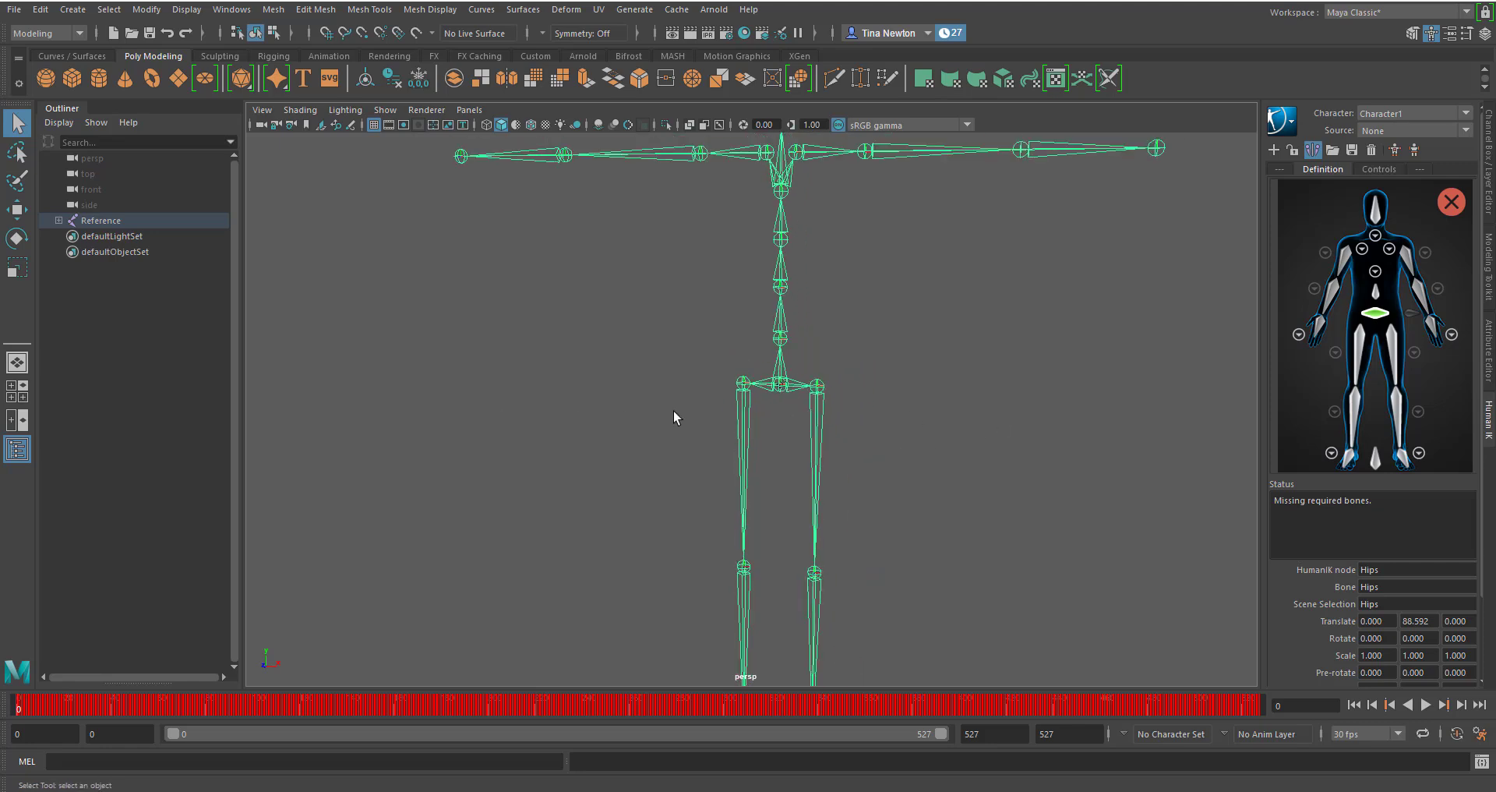
right_click_drag(674, 413, 359, 290, "alt")
left_click_drag(681, 303, 699, 309, "alt")
right_click_drag(699, 309, 841, 374, "alt")
middle_click_drag(752, 382, 713, 433, "alt")
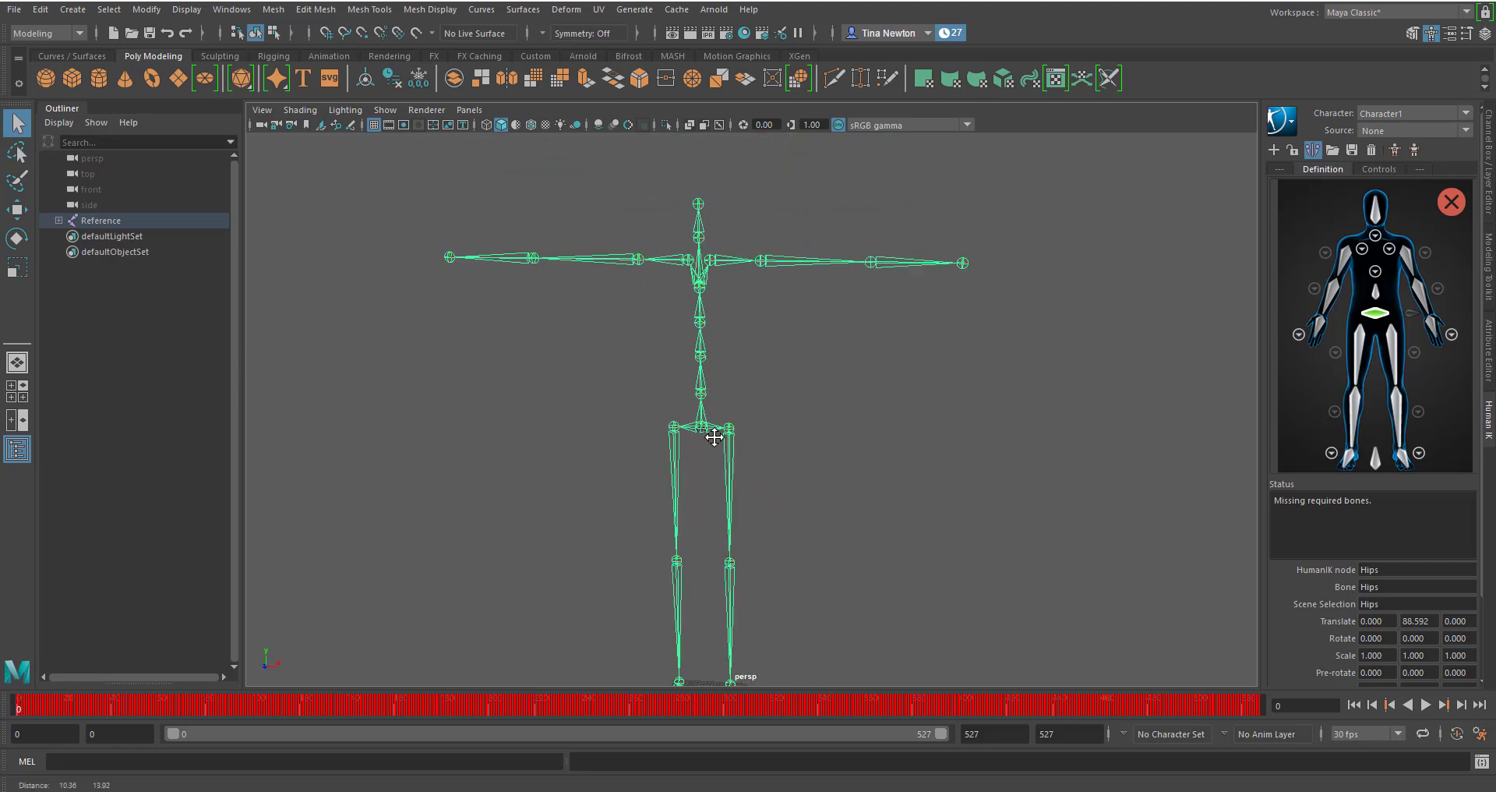
right_click_drag(788, 428, 751, 427, "alt")
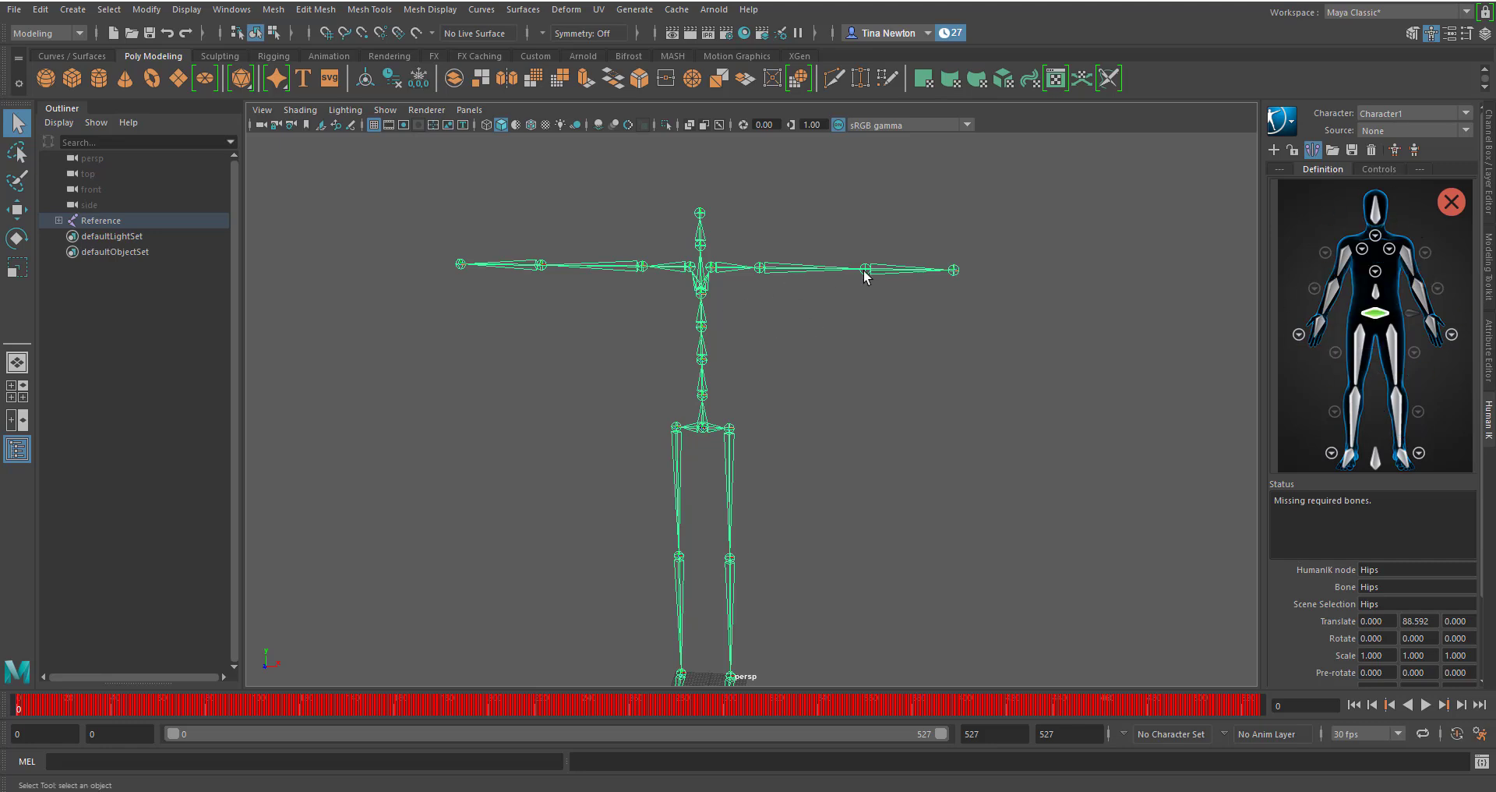
left_click(1394, 348)
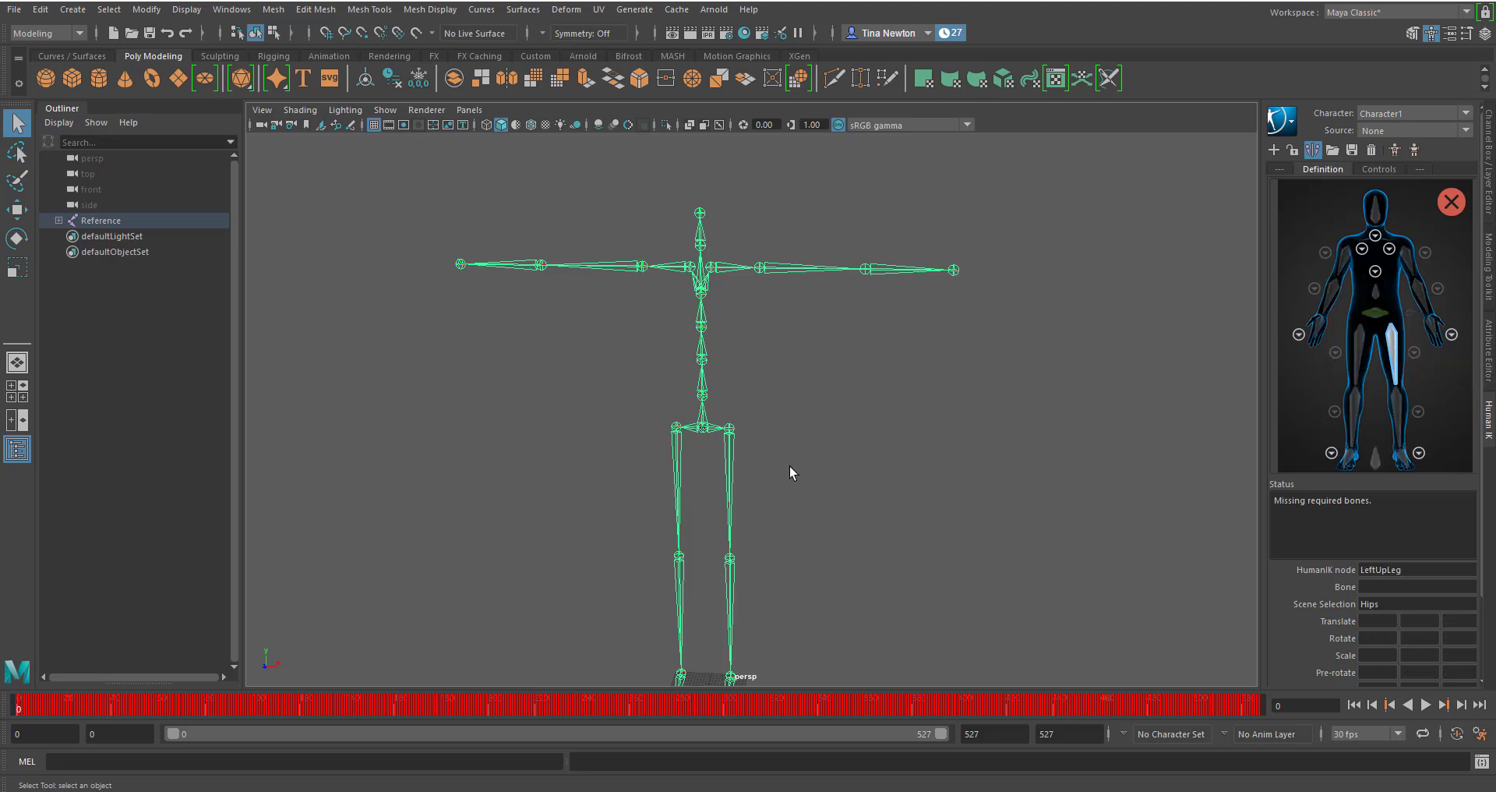
left_click(731, 429)
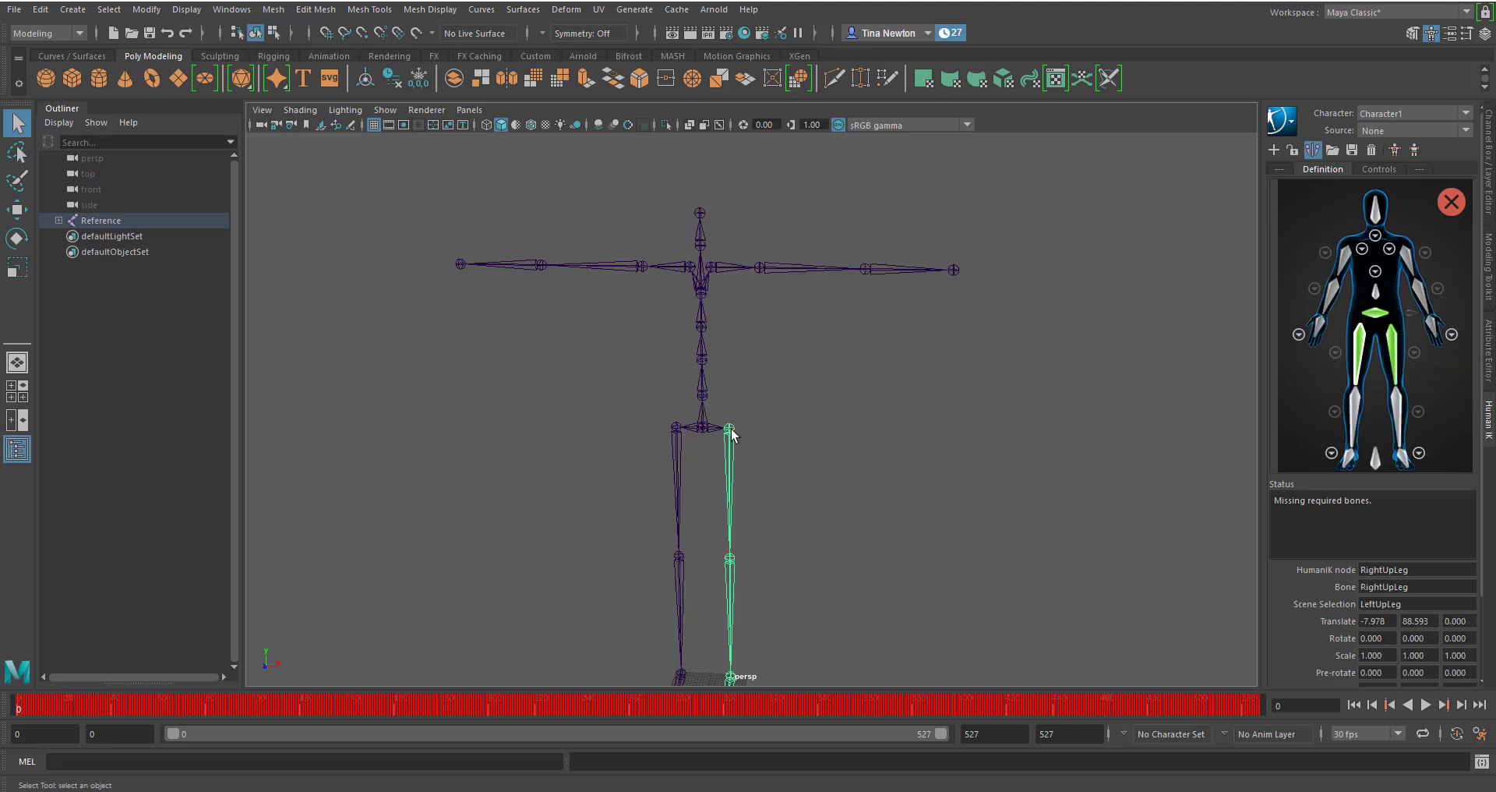
left_click_drag(960, 405, 1005, 413, "alt")
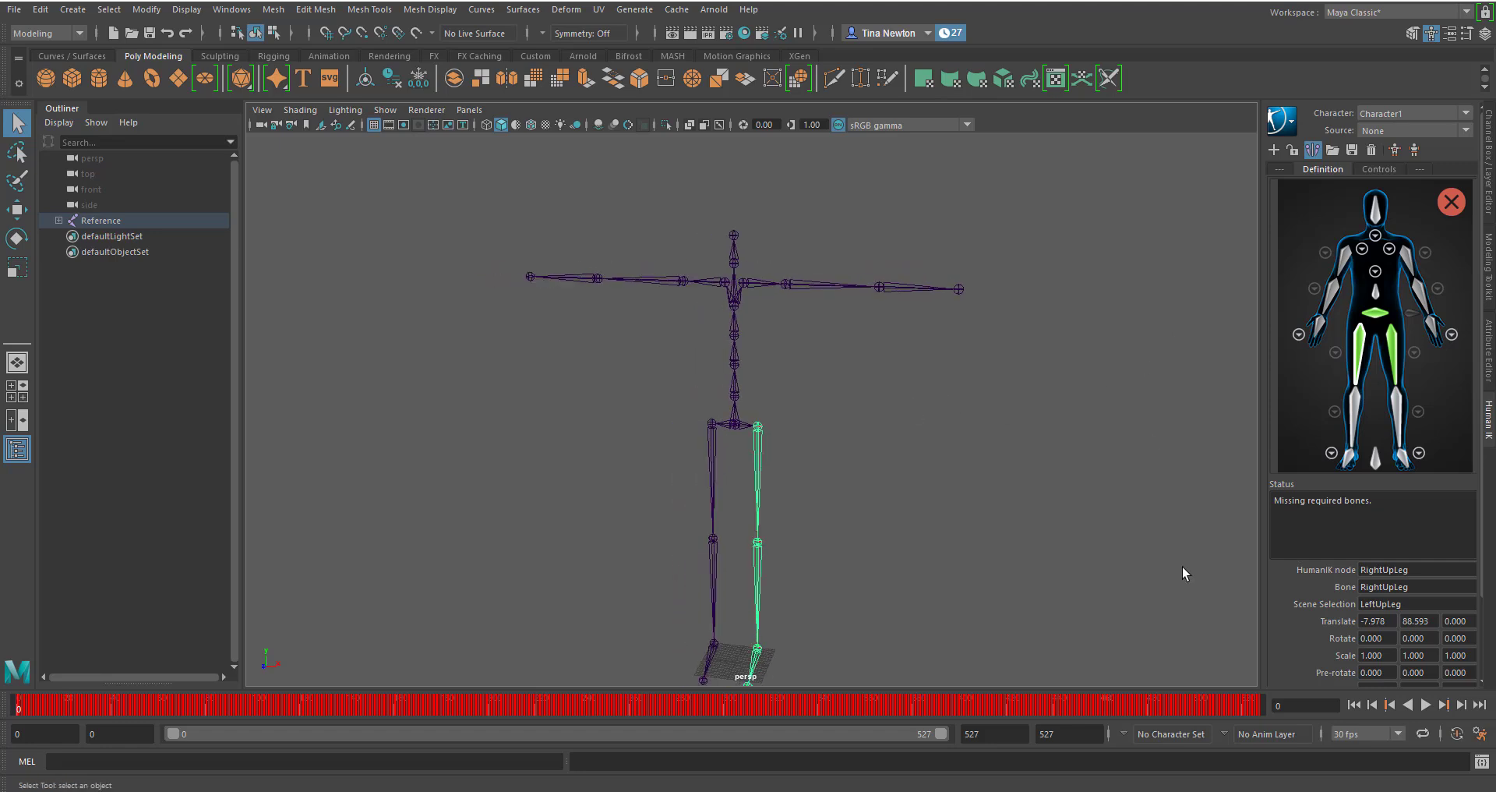
Expand the complete joint hierarchy under Reference and Hips to examine the bone names
left_click_drag(895, 470, 834, 380, "alt")
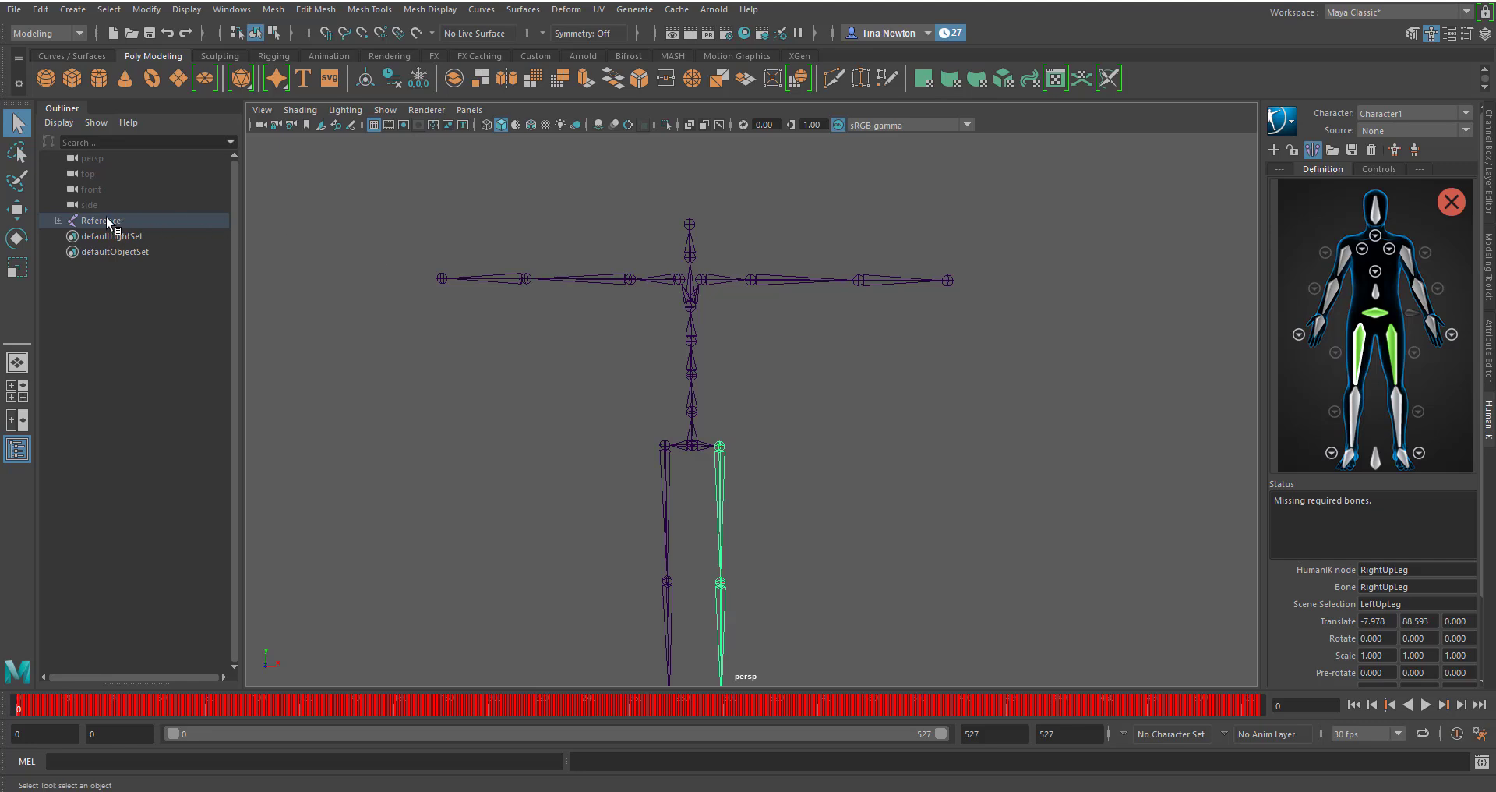
left_click(57, 220)
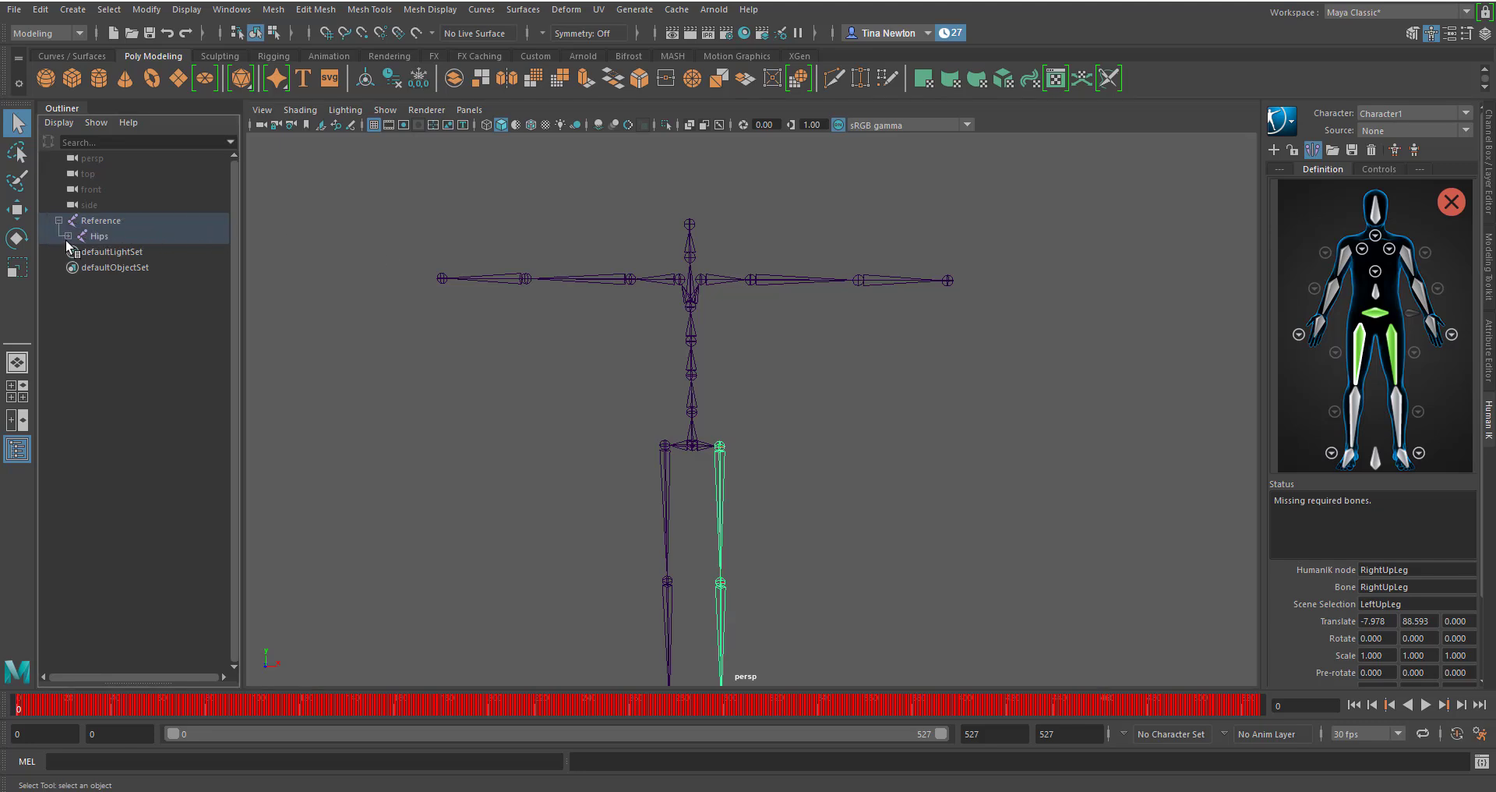
left_click(68, 236, "shift")
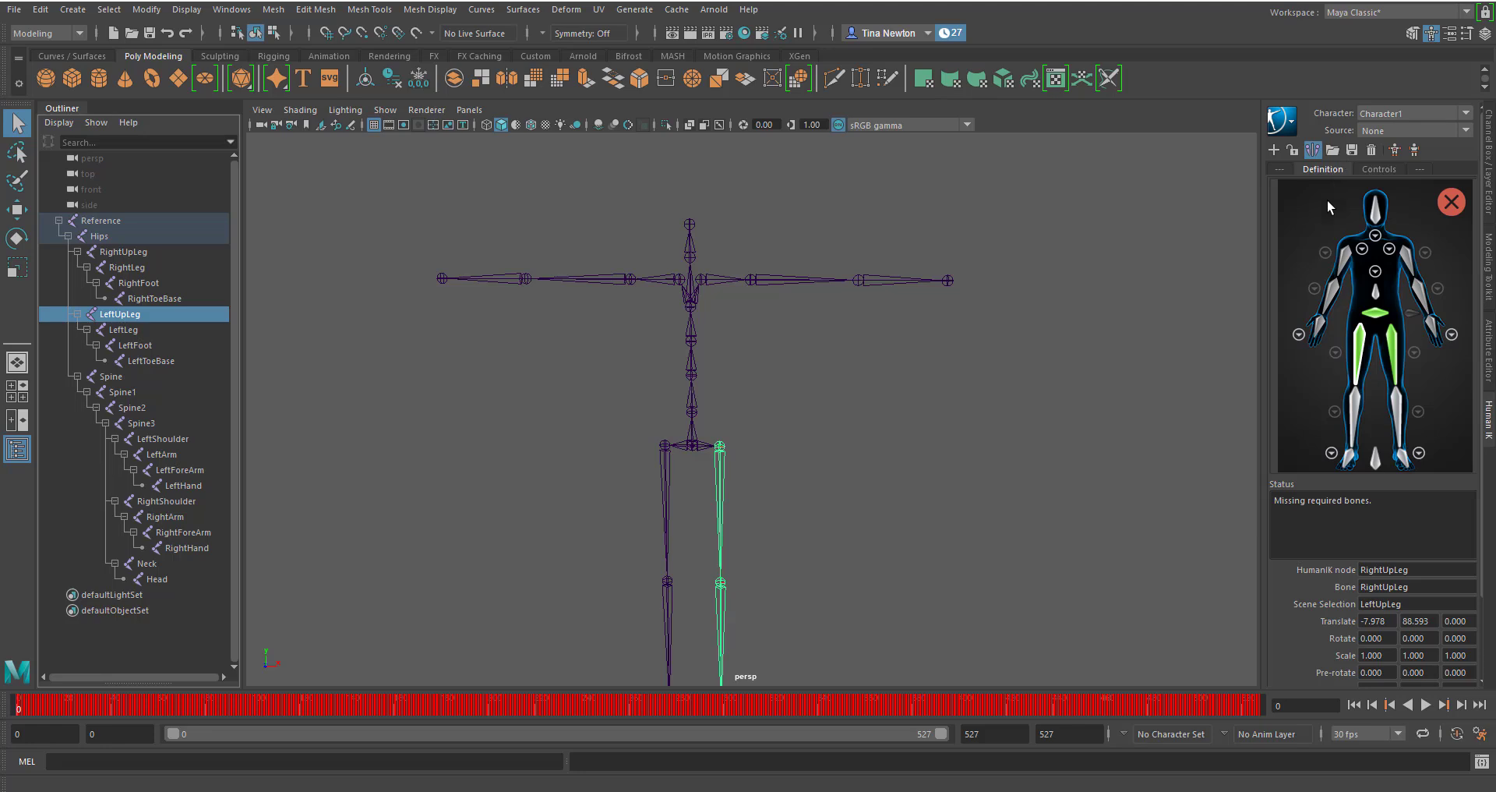
Load a skeleton definition from the HIK template, matching all bones, and clear the joint selection
left_click(1333, 150)
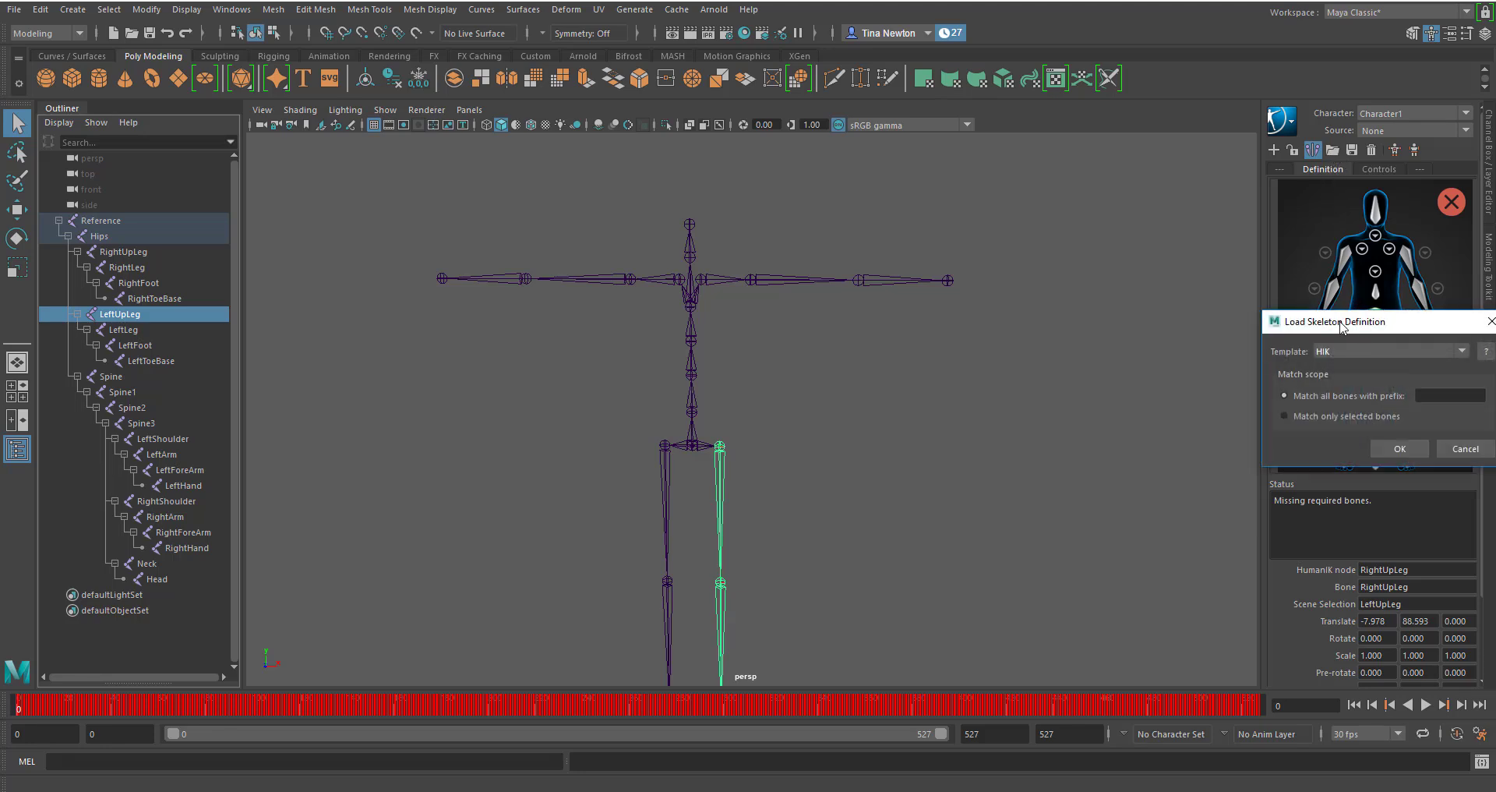
left_click_drag(1342, 327, 1071, 290)
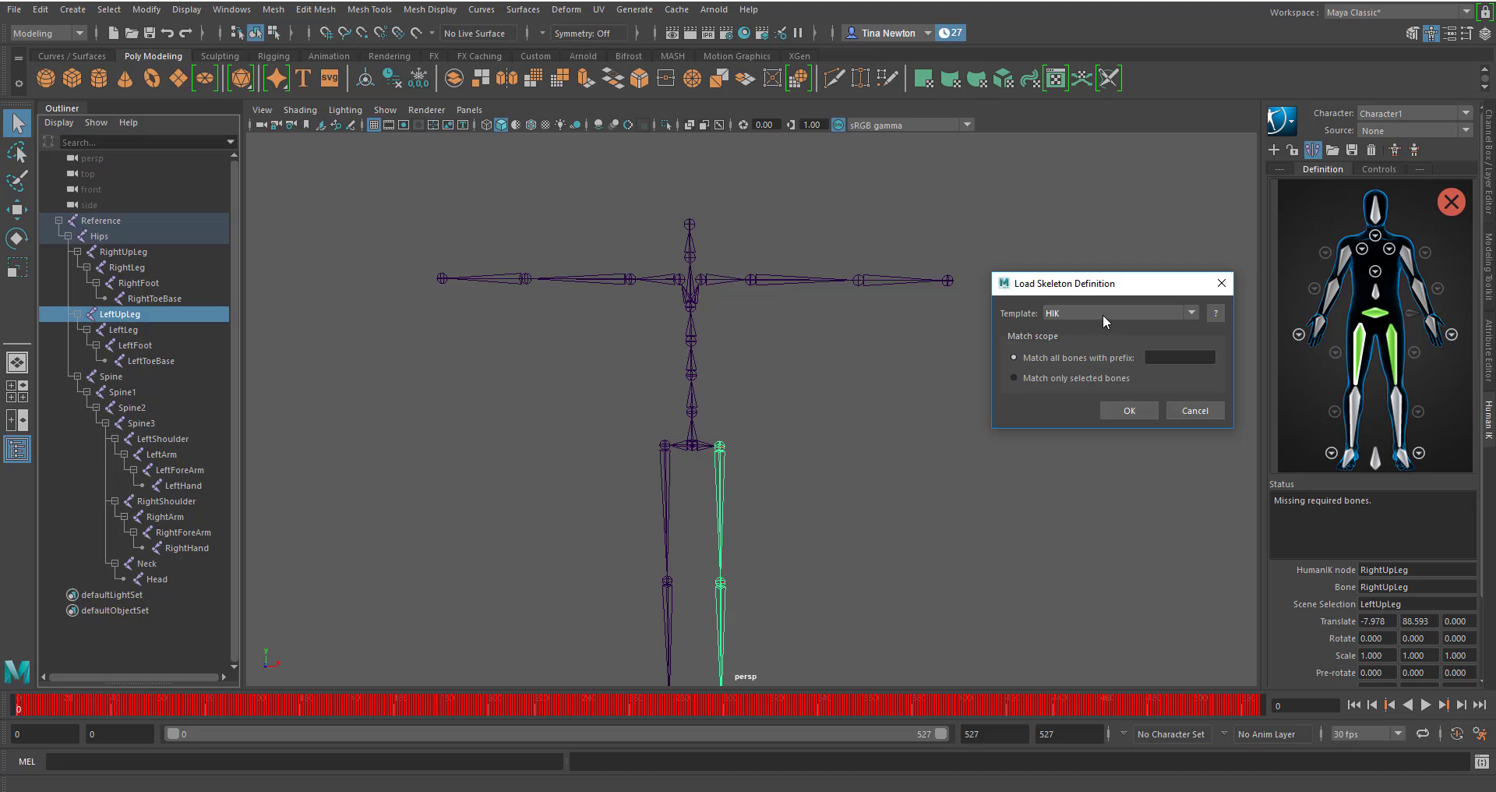
left_click(1128, 410)
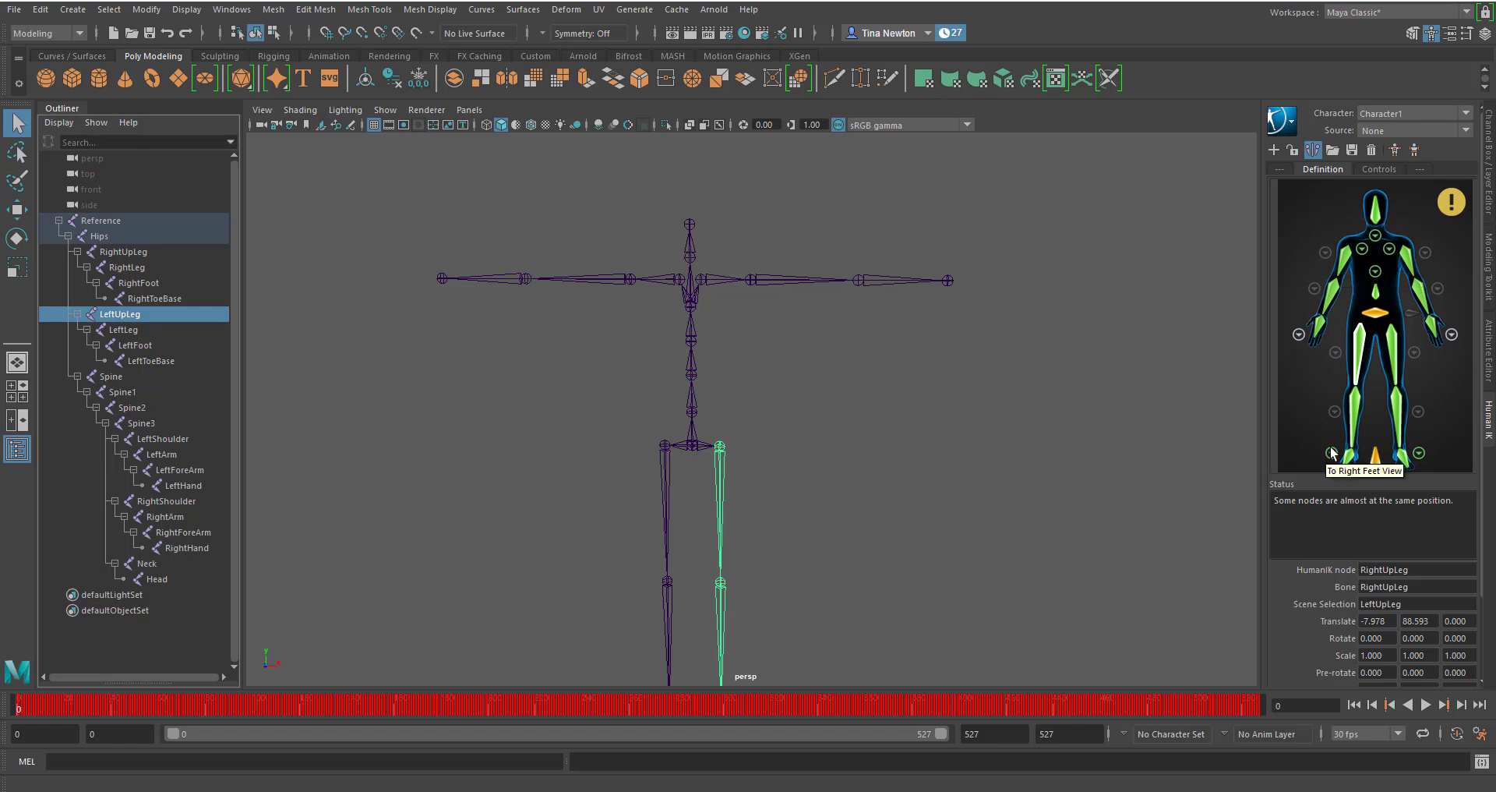
left_click(884, 429)
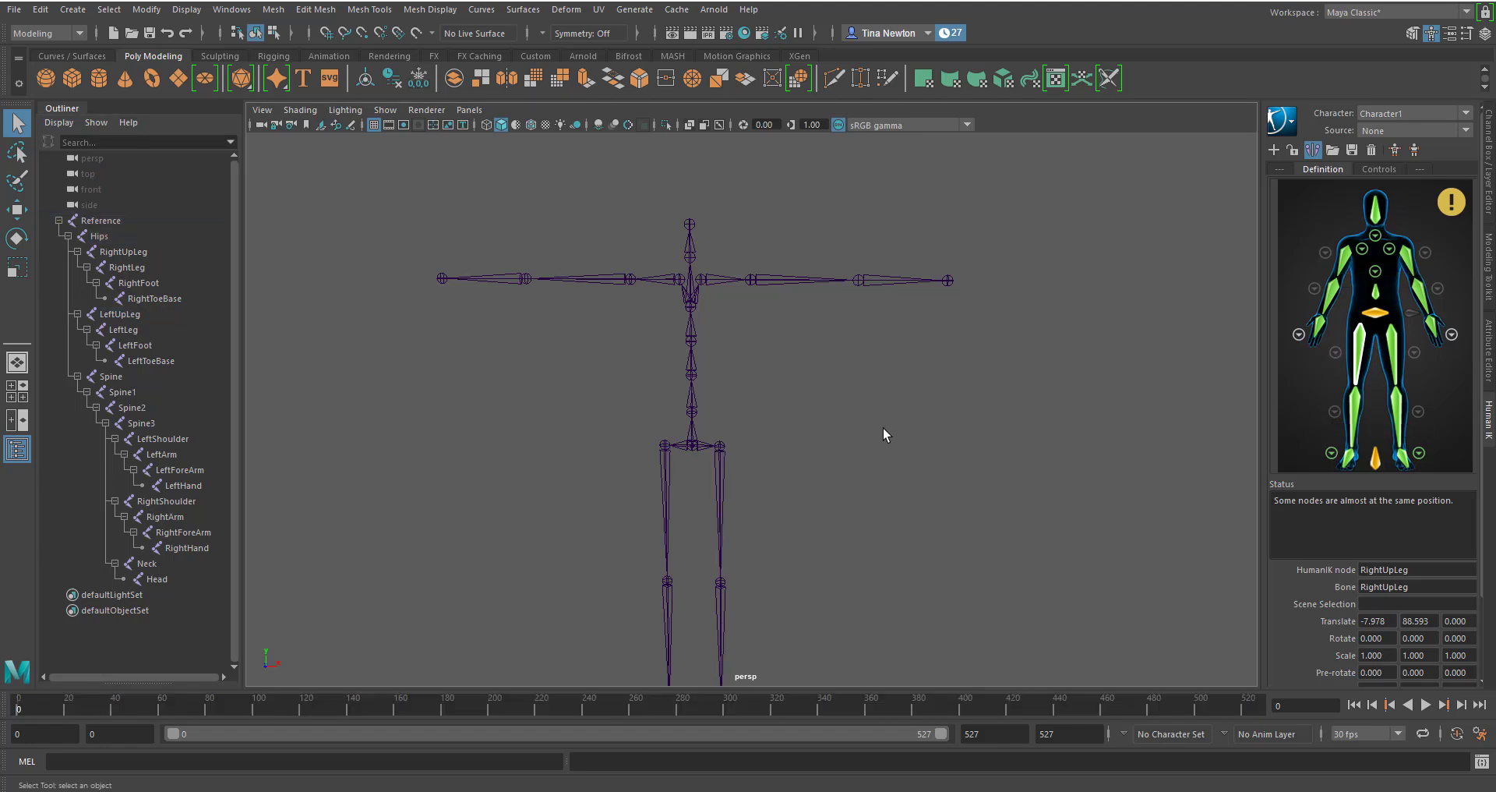
Lock the skeleton's character definition
left_click(1292, 150)
left_click_drag(960, 392, 861, 434, "alt")
scroll(949, 395, "down", 5)
scroll(871, 417, "down", 1)
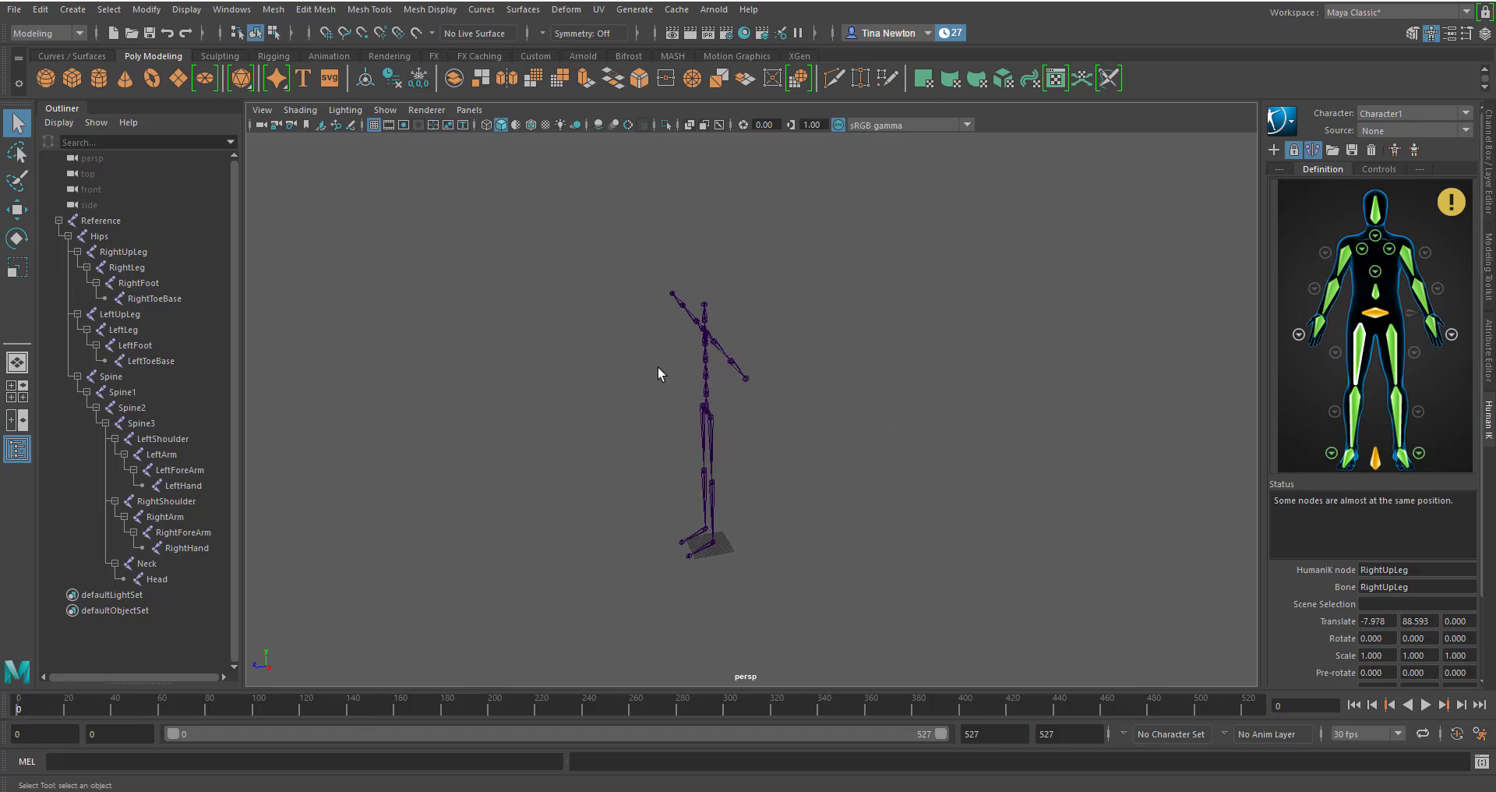
left_click_drag(662, 463, 762, 458, "alt")
scroll(848, 471, "up", 3)
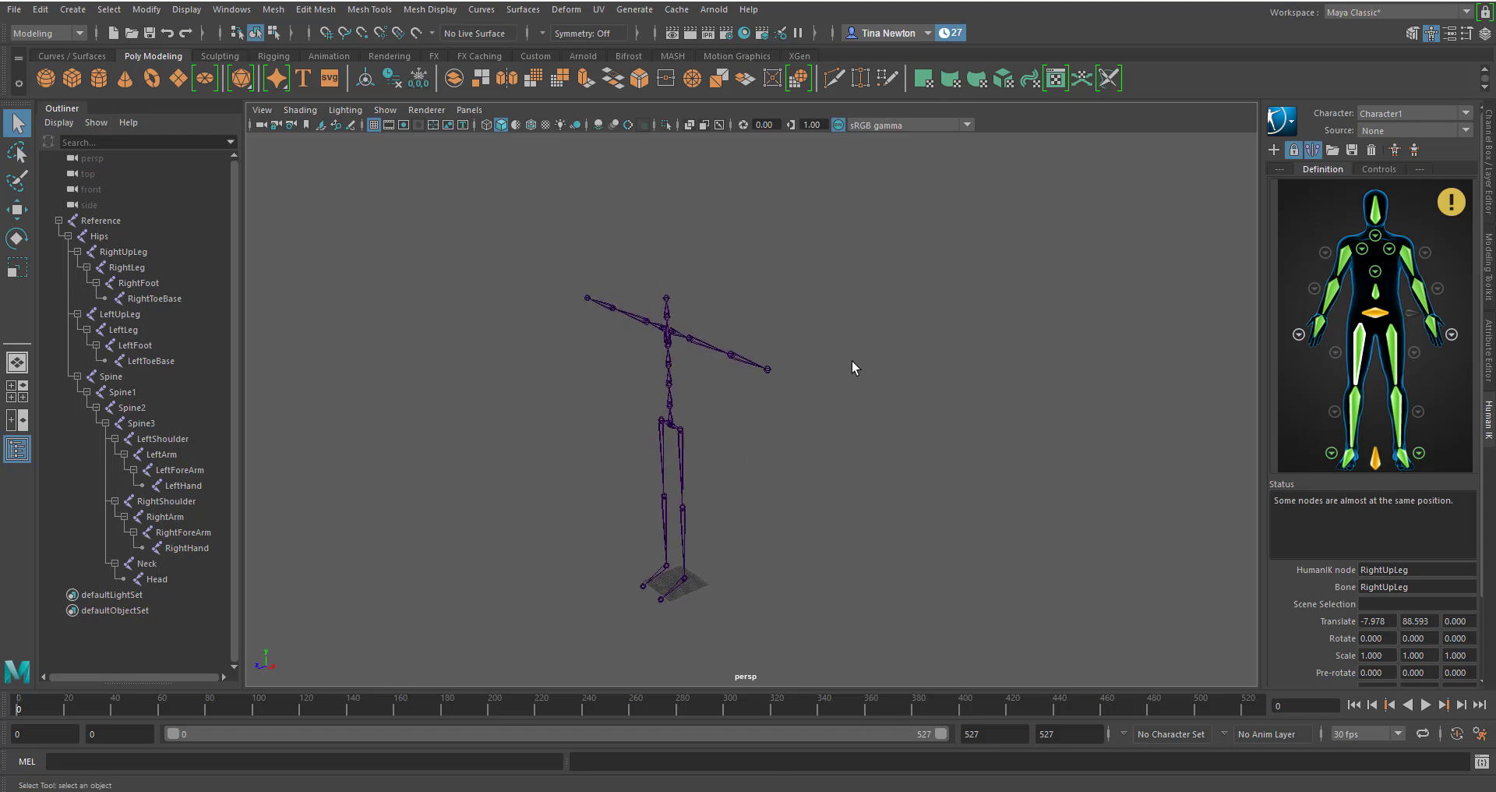
left_click_drag(614, 203, 624, 423, "alt")
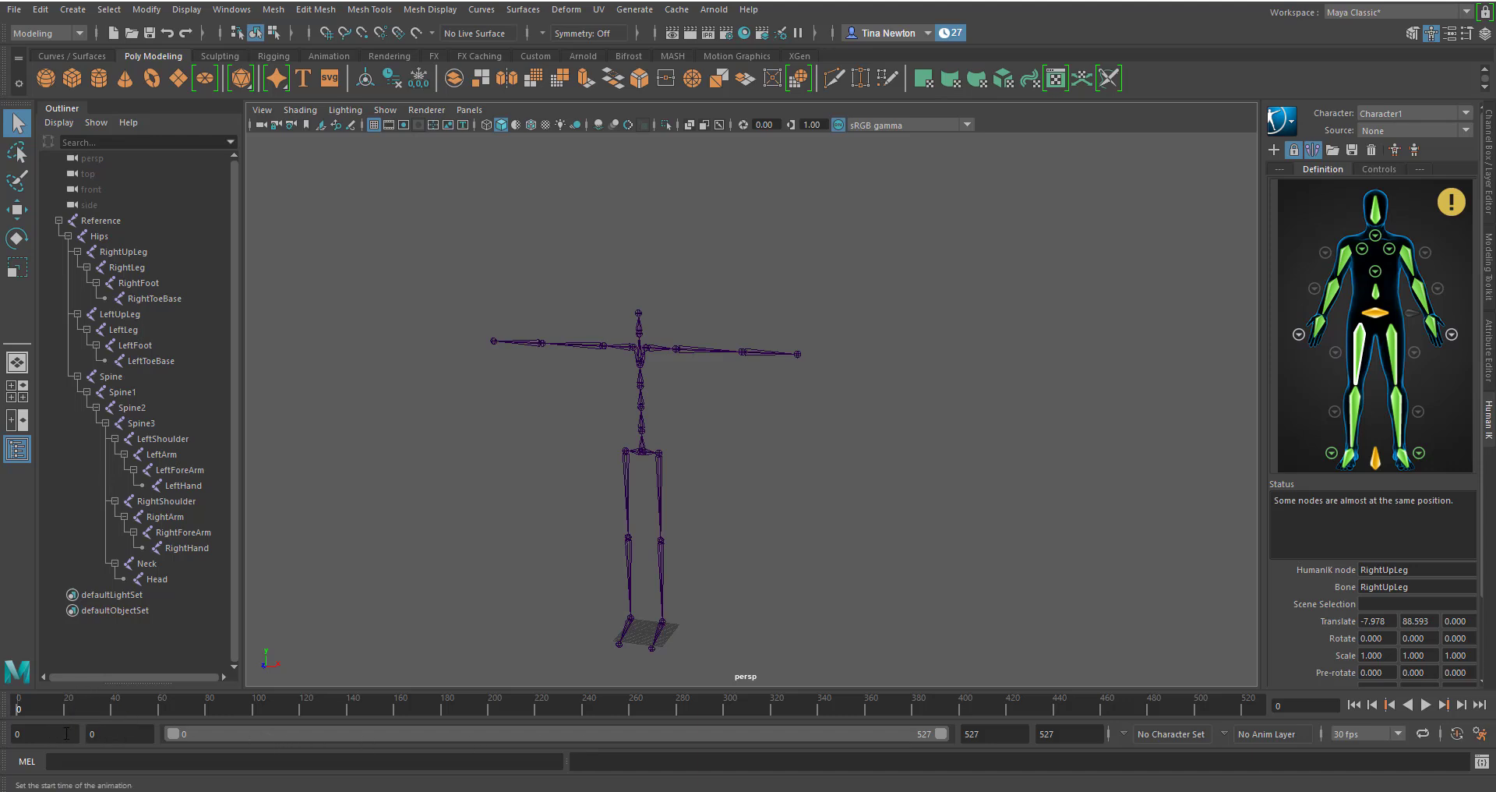
Set the animation and playback start times to frame 1 to leave out the T-pose frame
left_click(66, 733)
type("1")
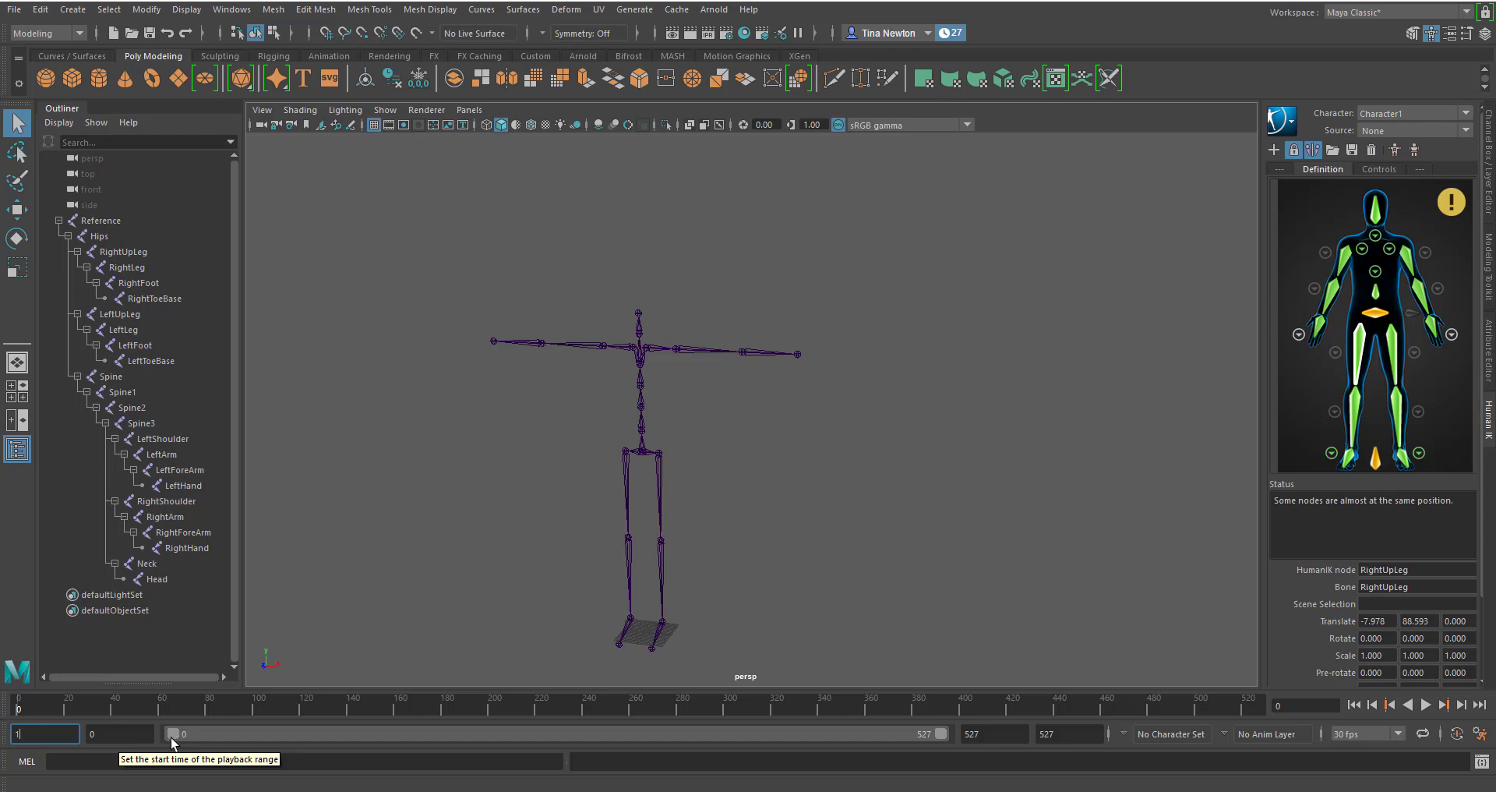
key("Tab")
left_click(115, 736)
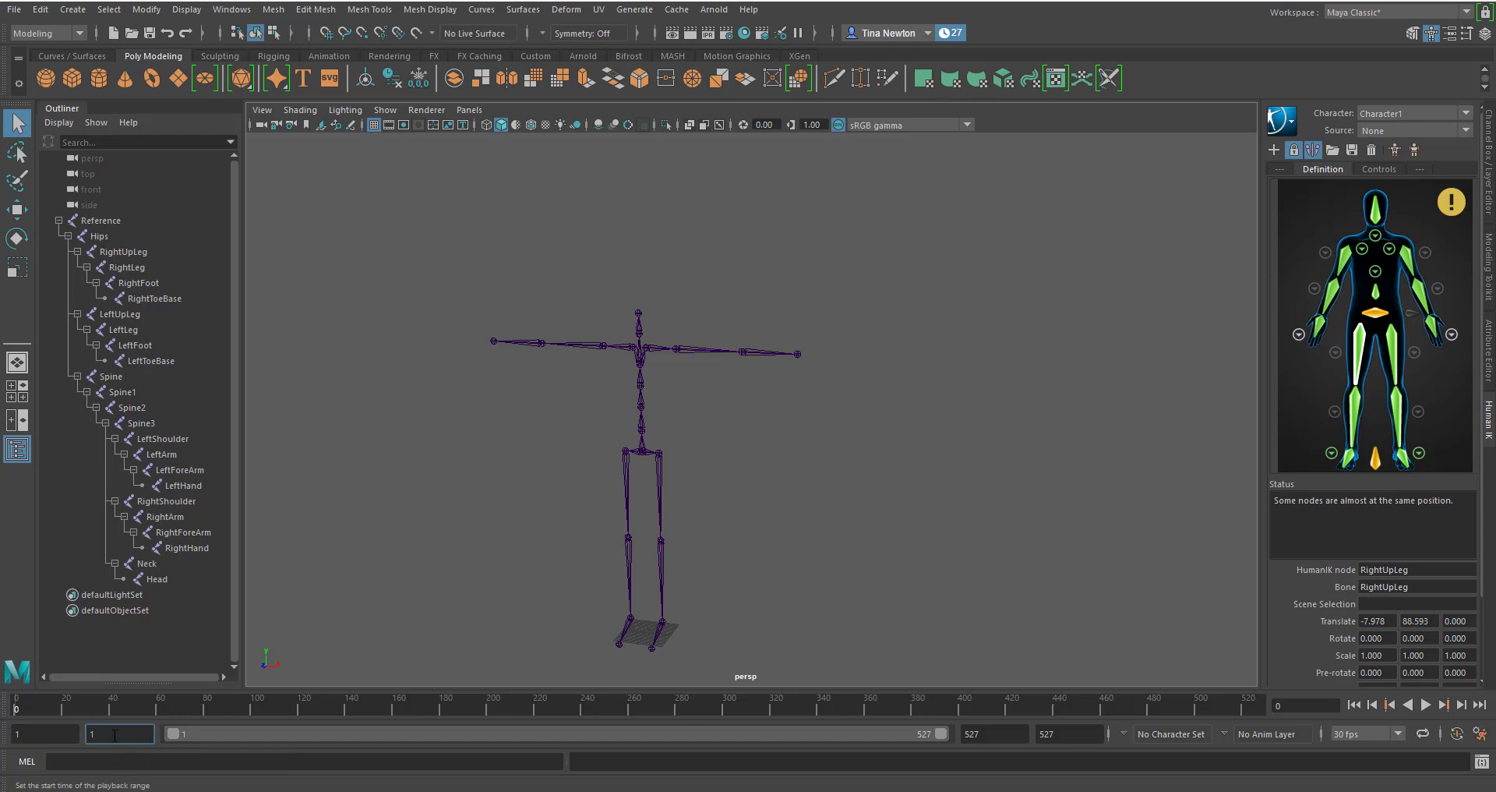
Play the animation with the whole skeleton in view, then return to frame 1
key("alt+v")
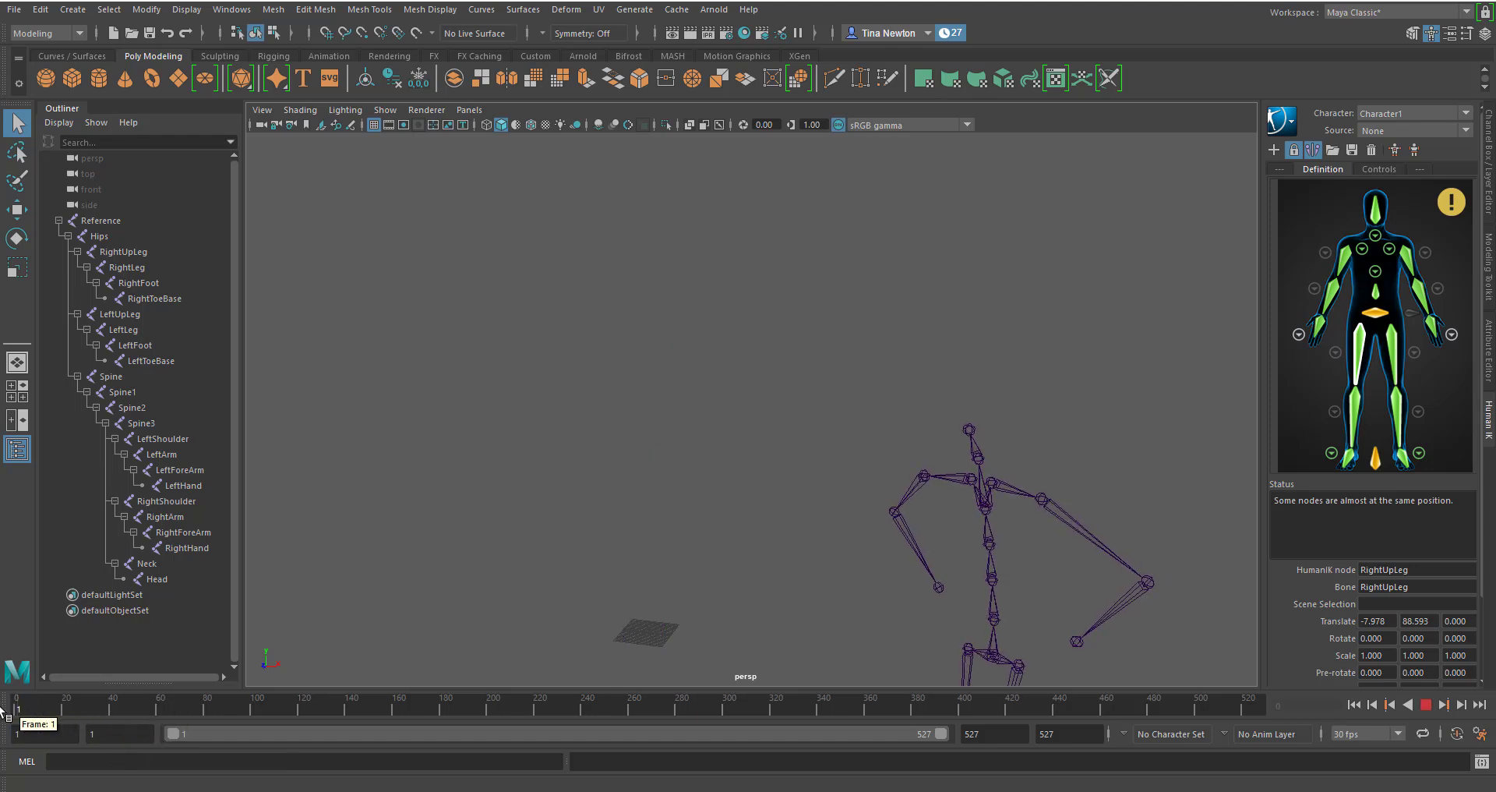
key("alt+v")
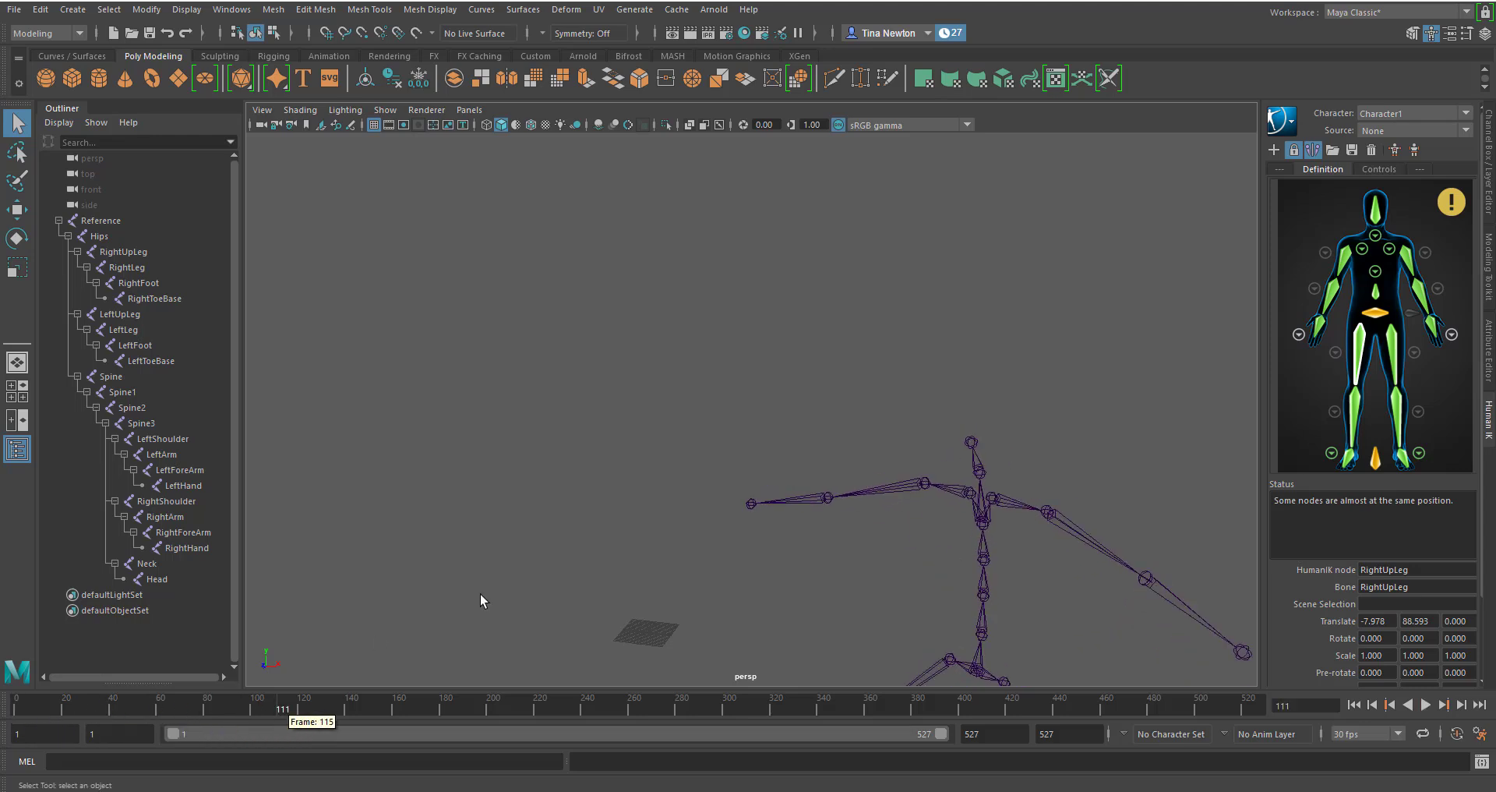
scroll(601, 498, "down", 5)
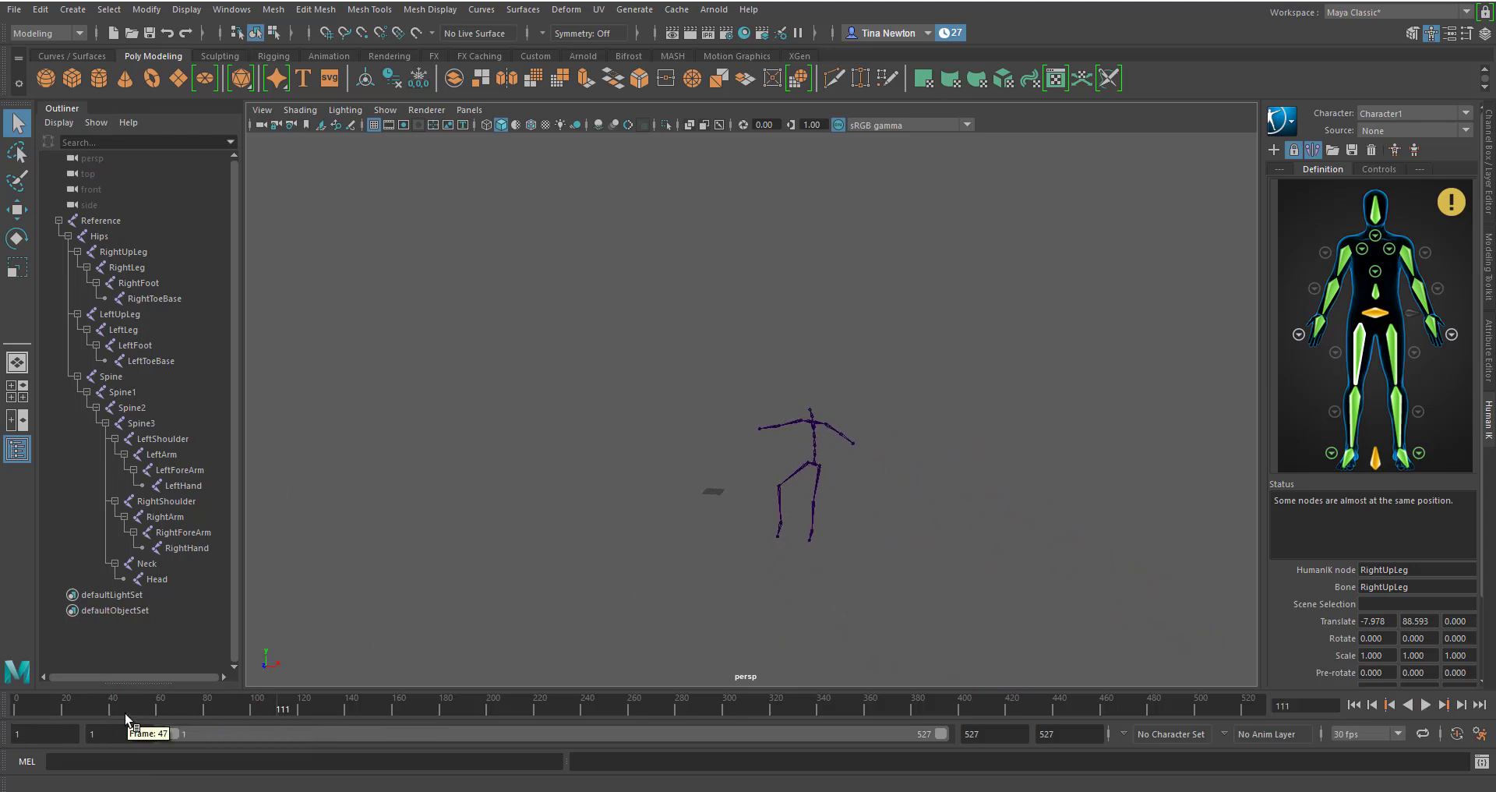
key("alt+v")
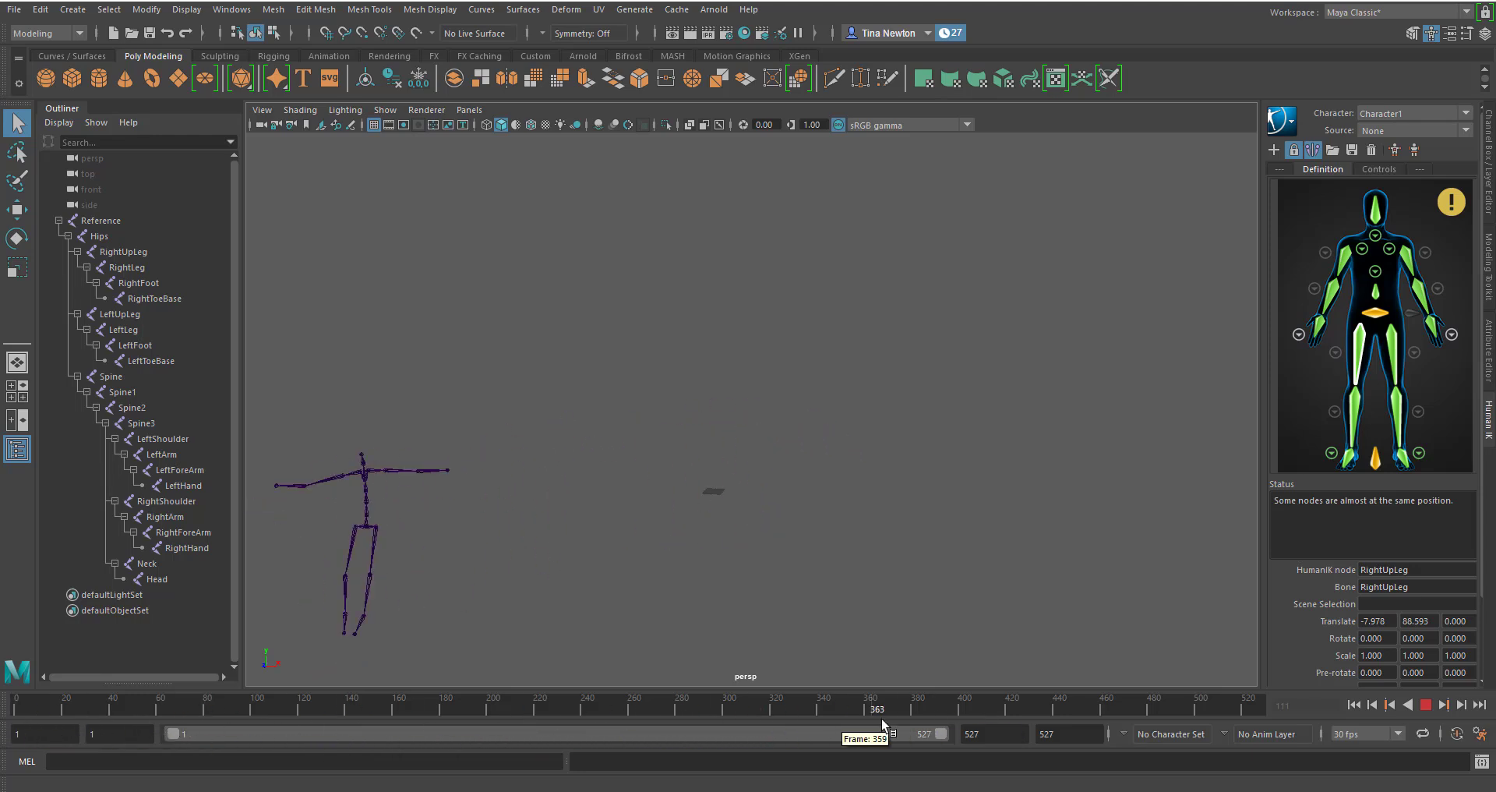
left_click_drag(882, 720, 5, 713)
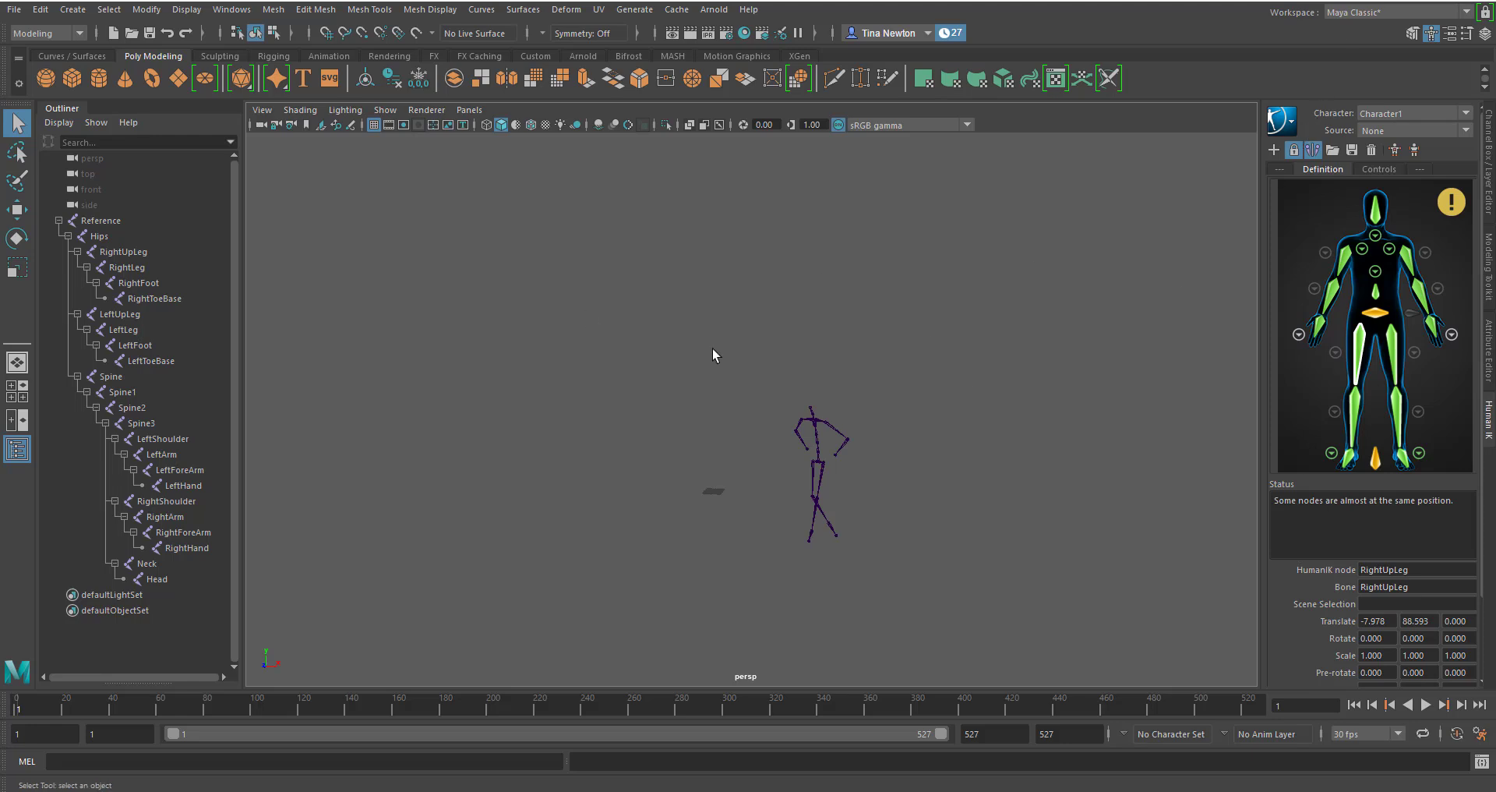
left_click_drag(827, 327, 976, 327, "alt")
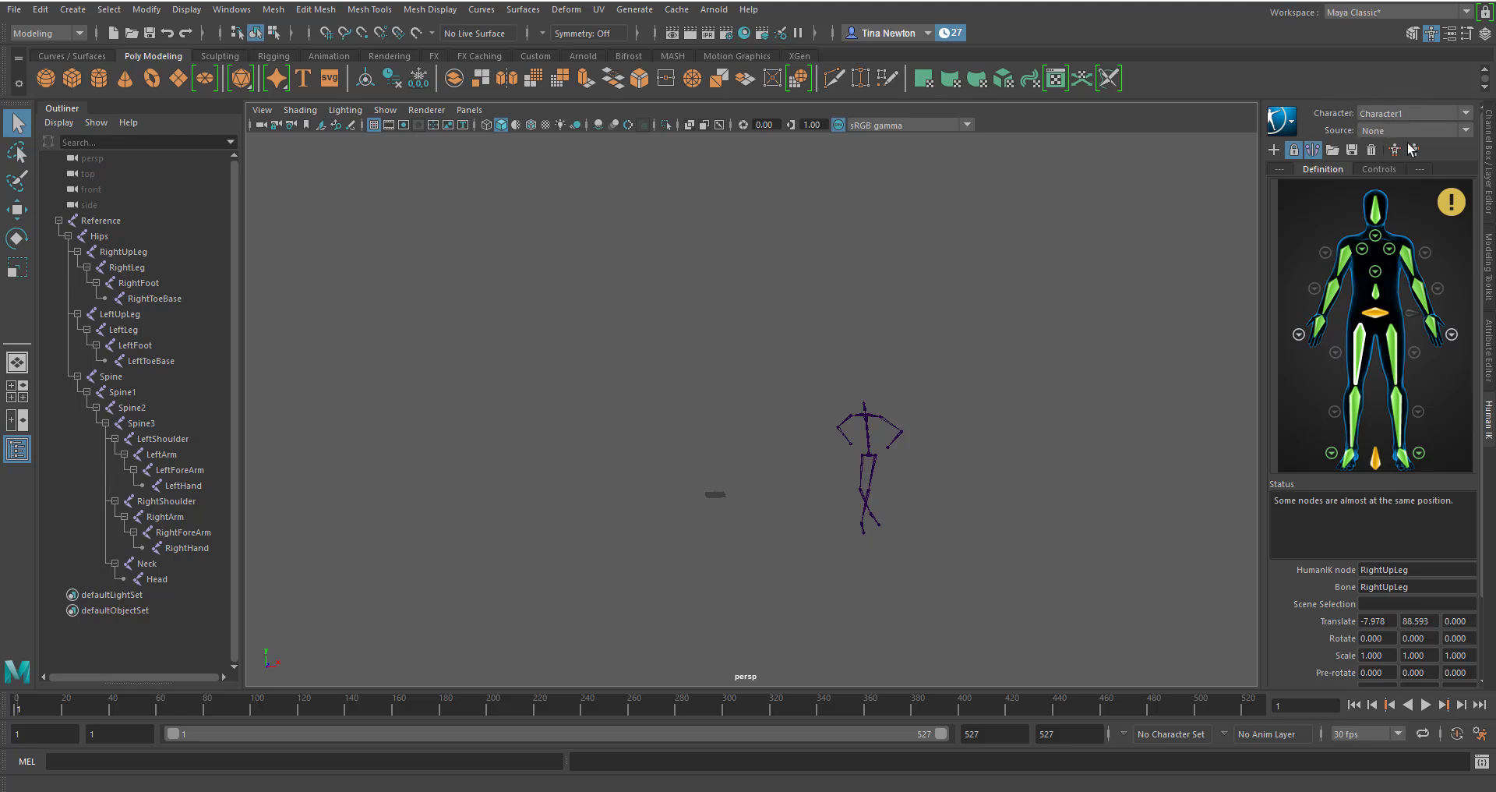
Rename the HumanIK character to dance
left_click(1289, 122)
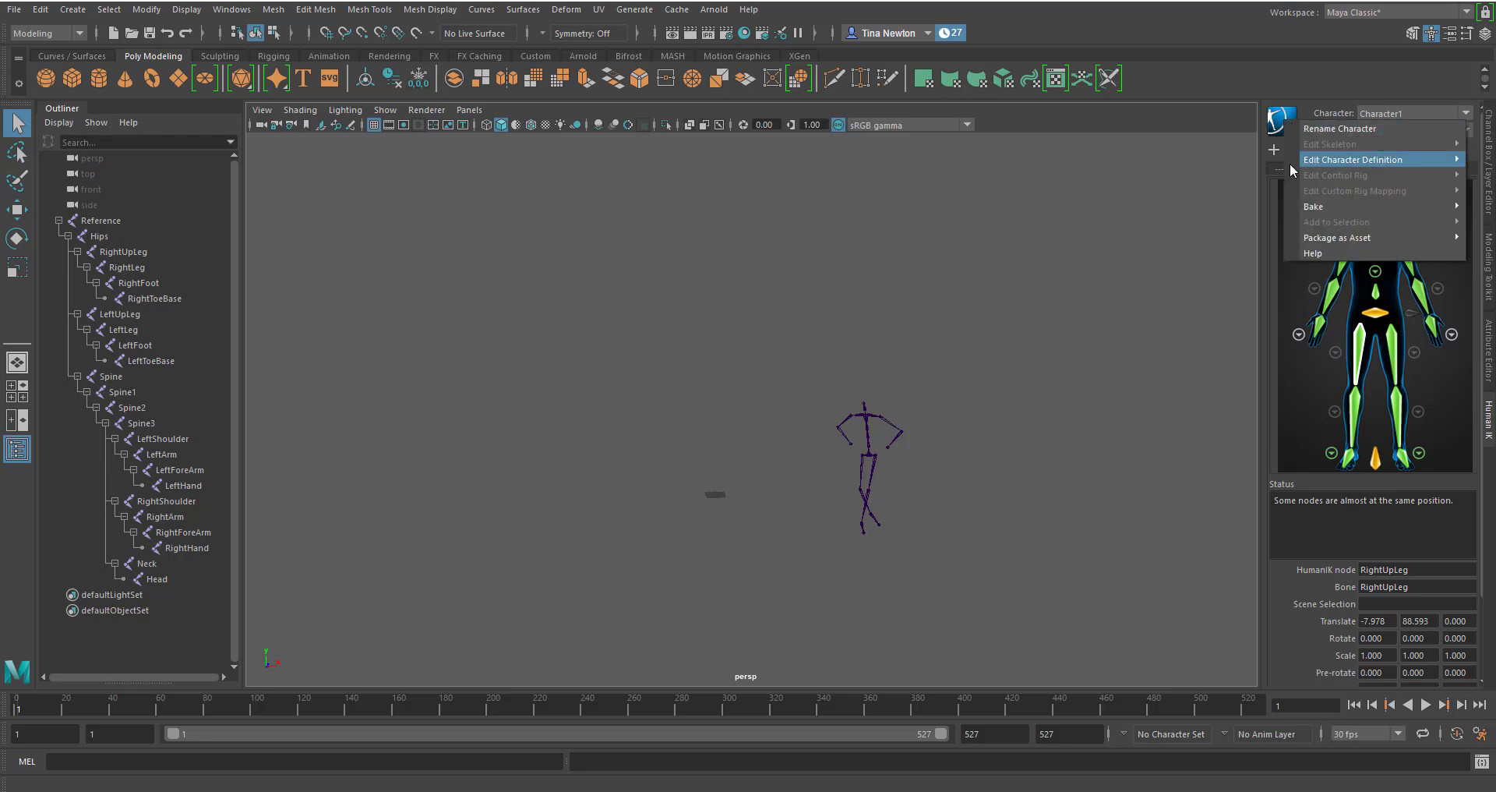
left_click(1318, 128)
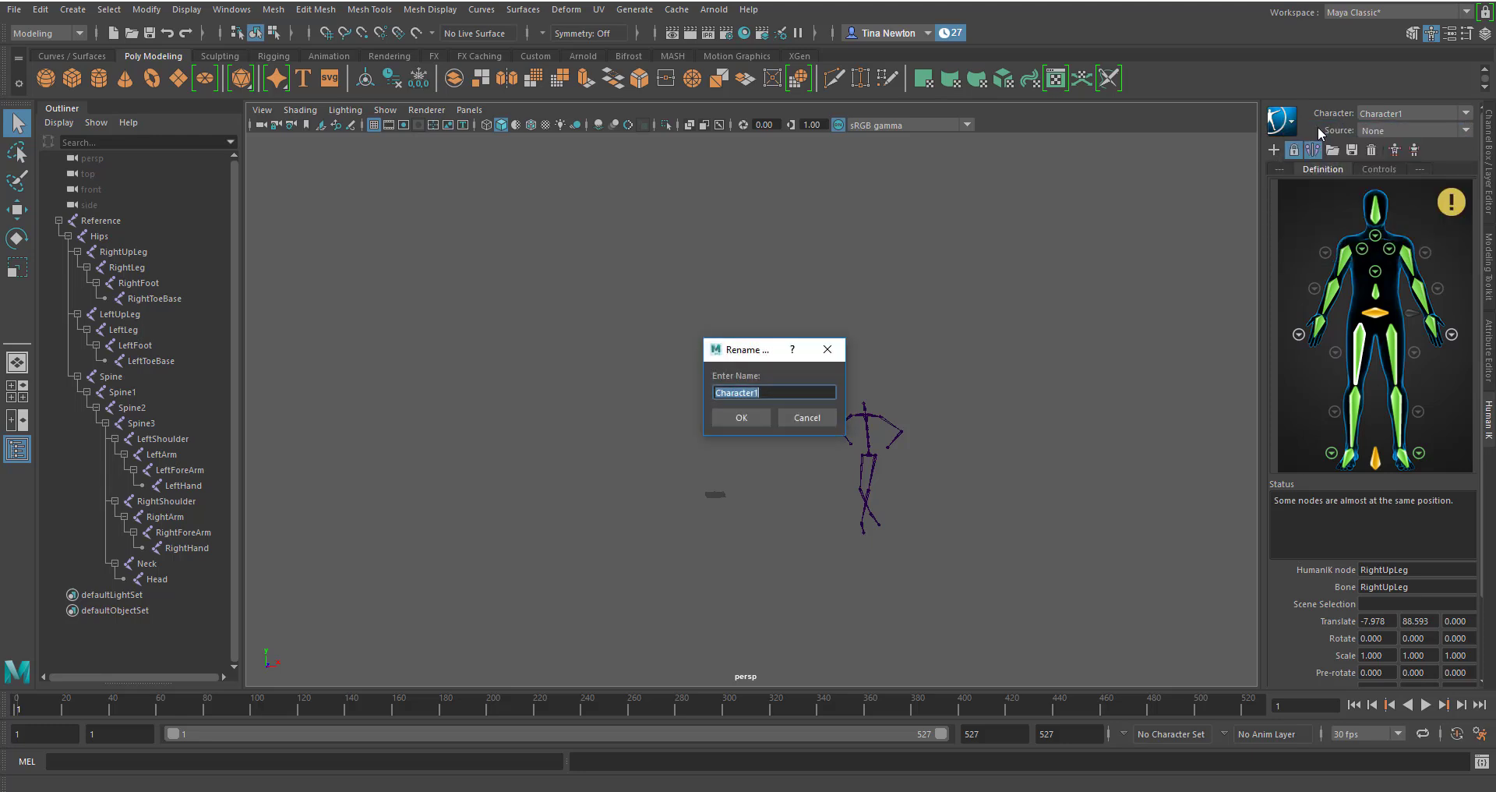
type("dance")
left_click(746, 425)
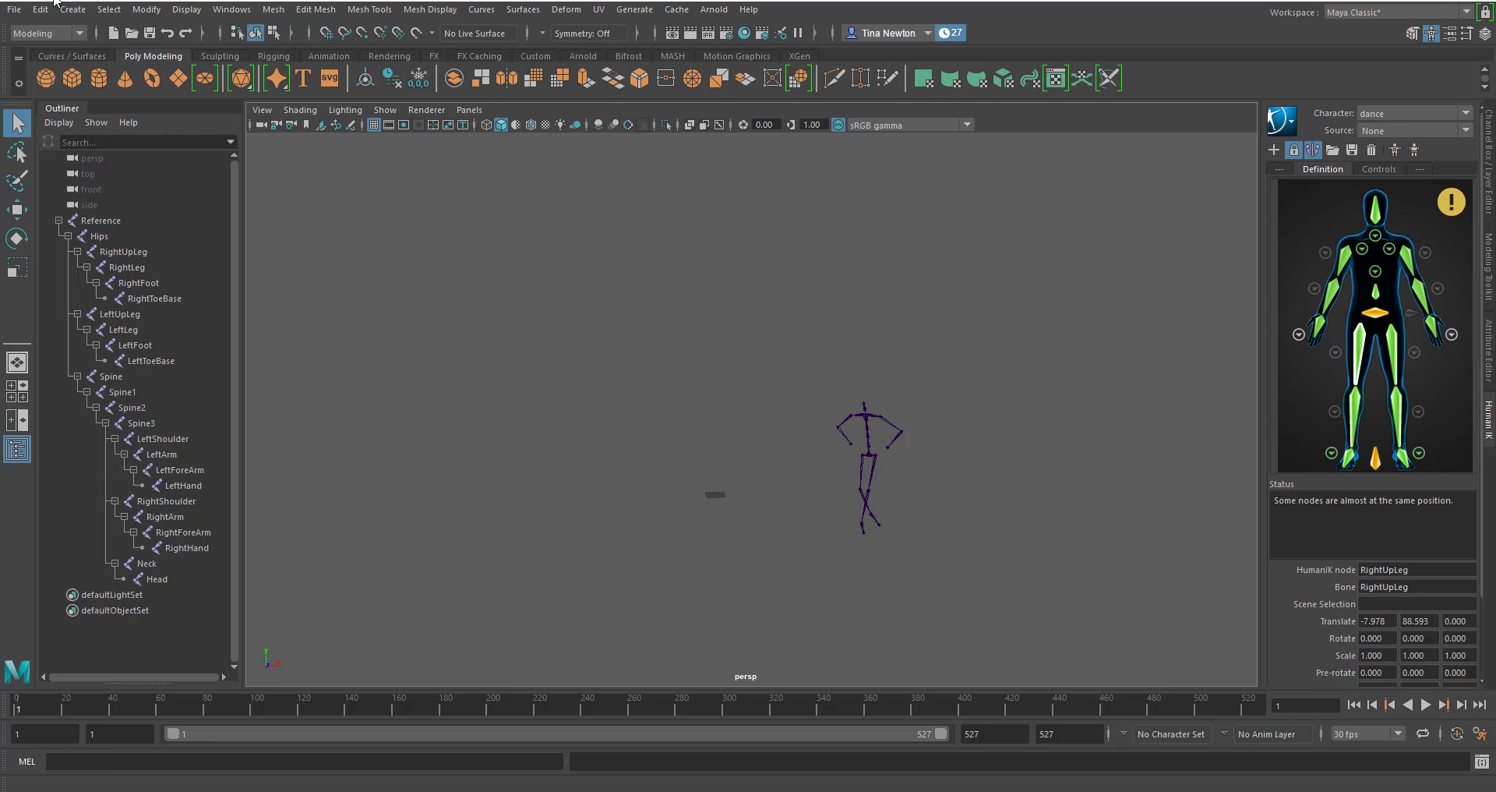
Save the scene as a Maya ASCII file named dance in the Maya to toolbag demo folder
left_click(14, 9)
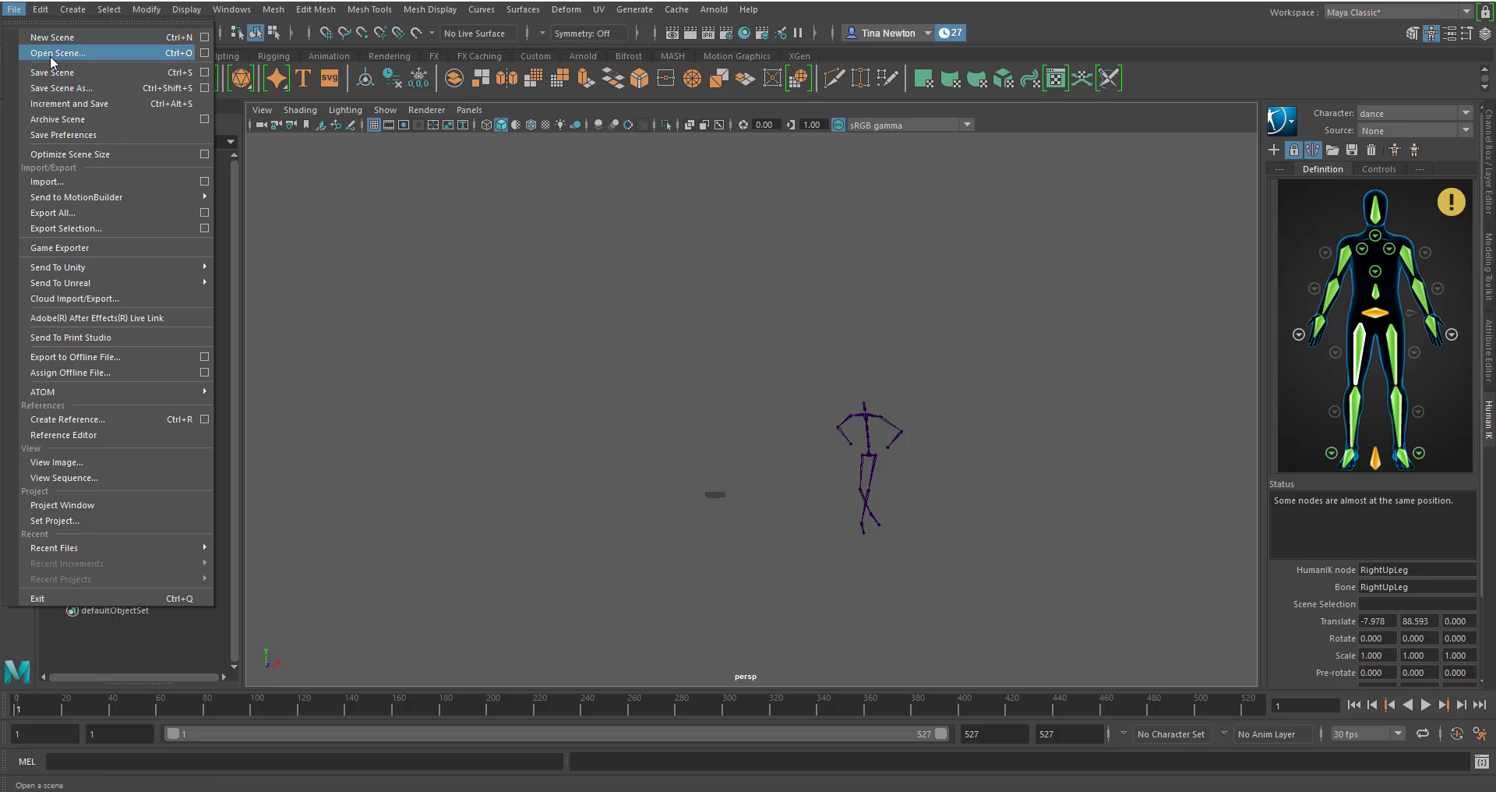
left_click(53, 92)
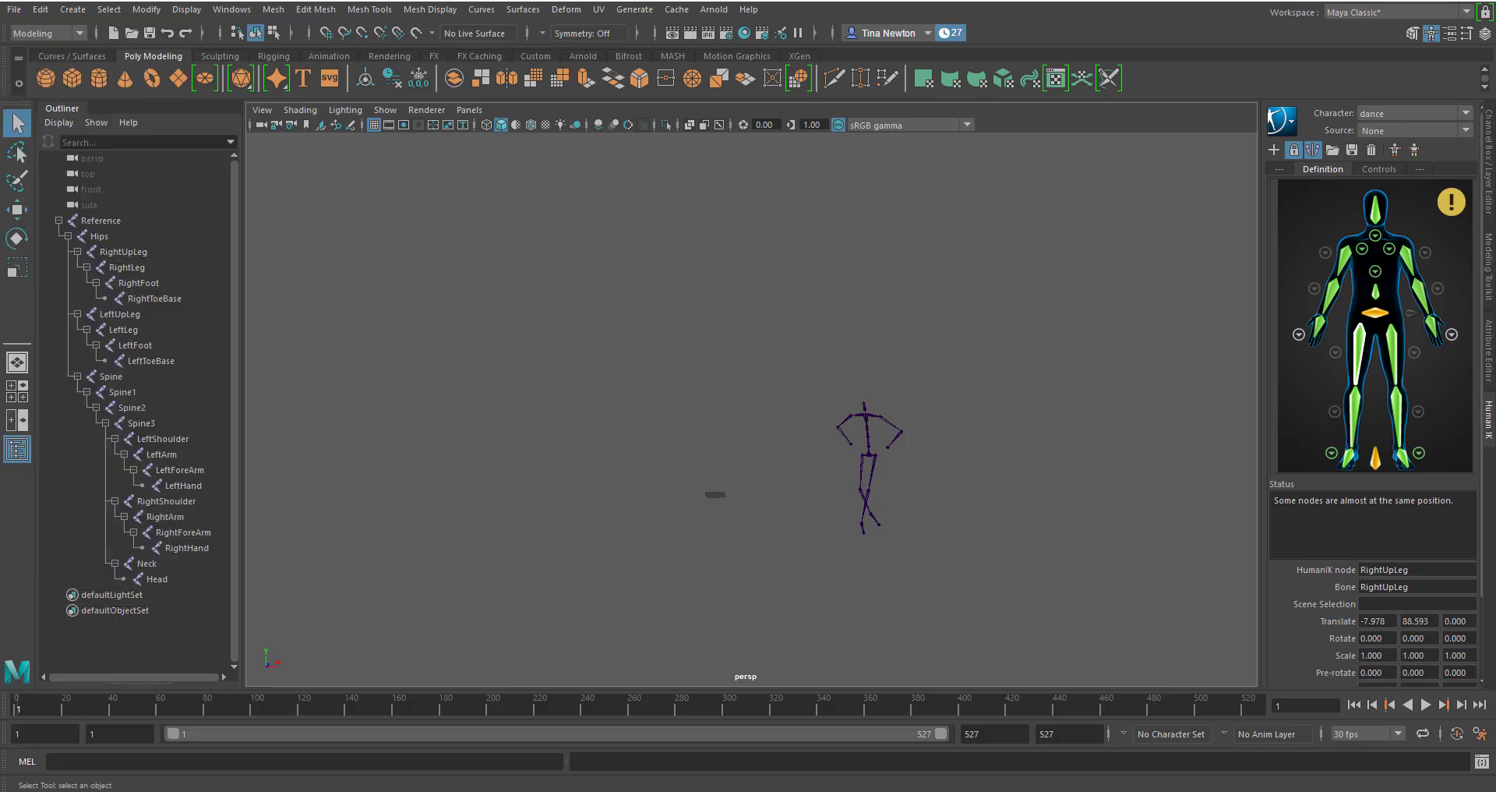
left_click_drag(1170, 152, 877, 240)
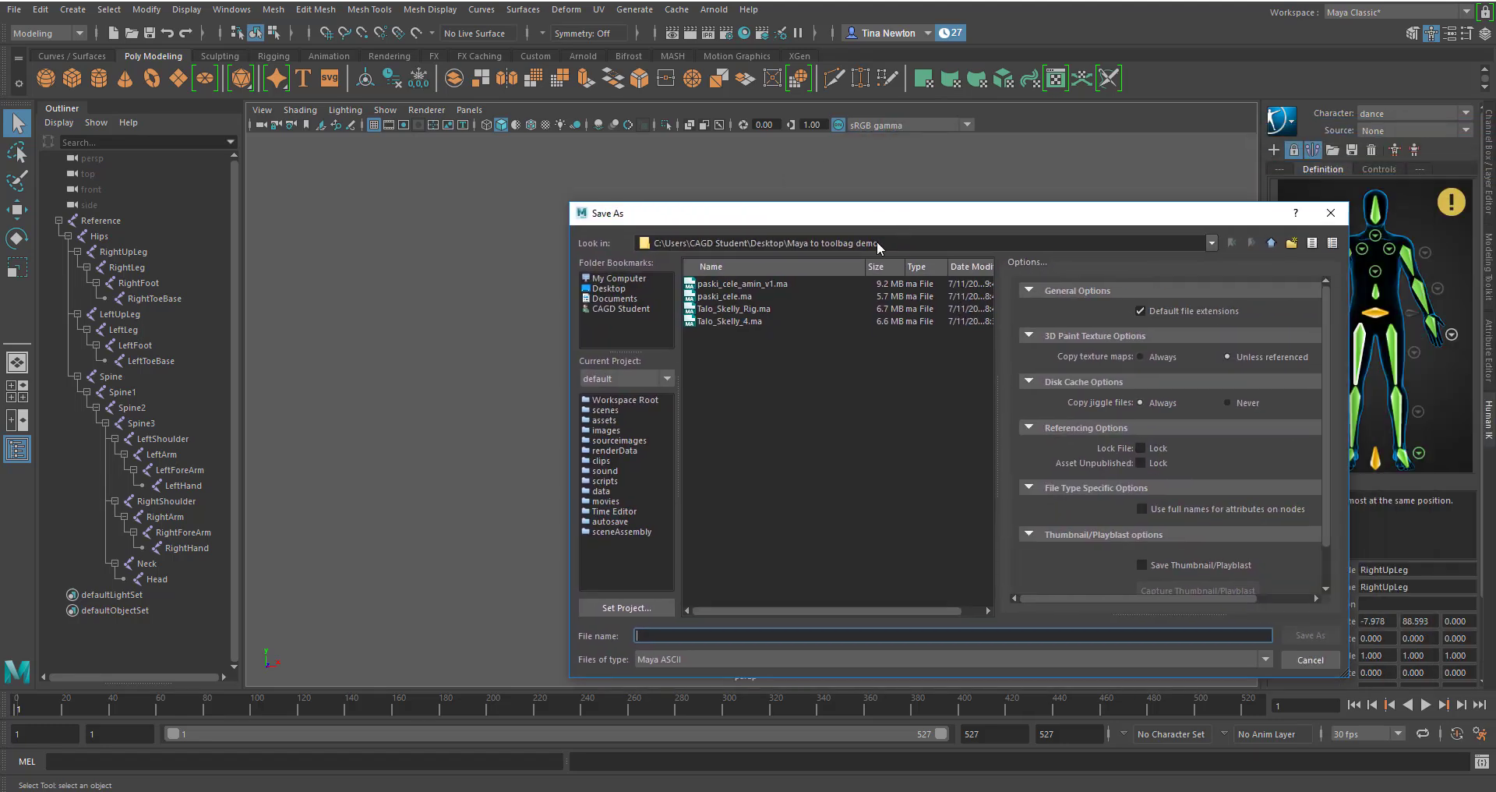
type("dance")
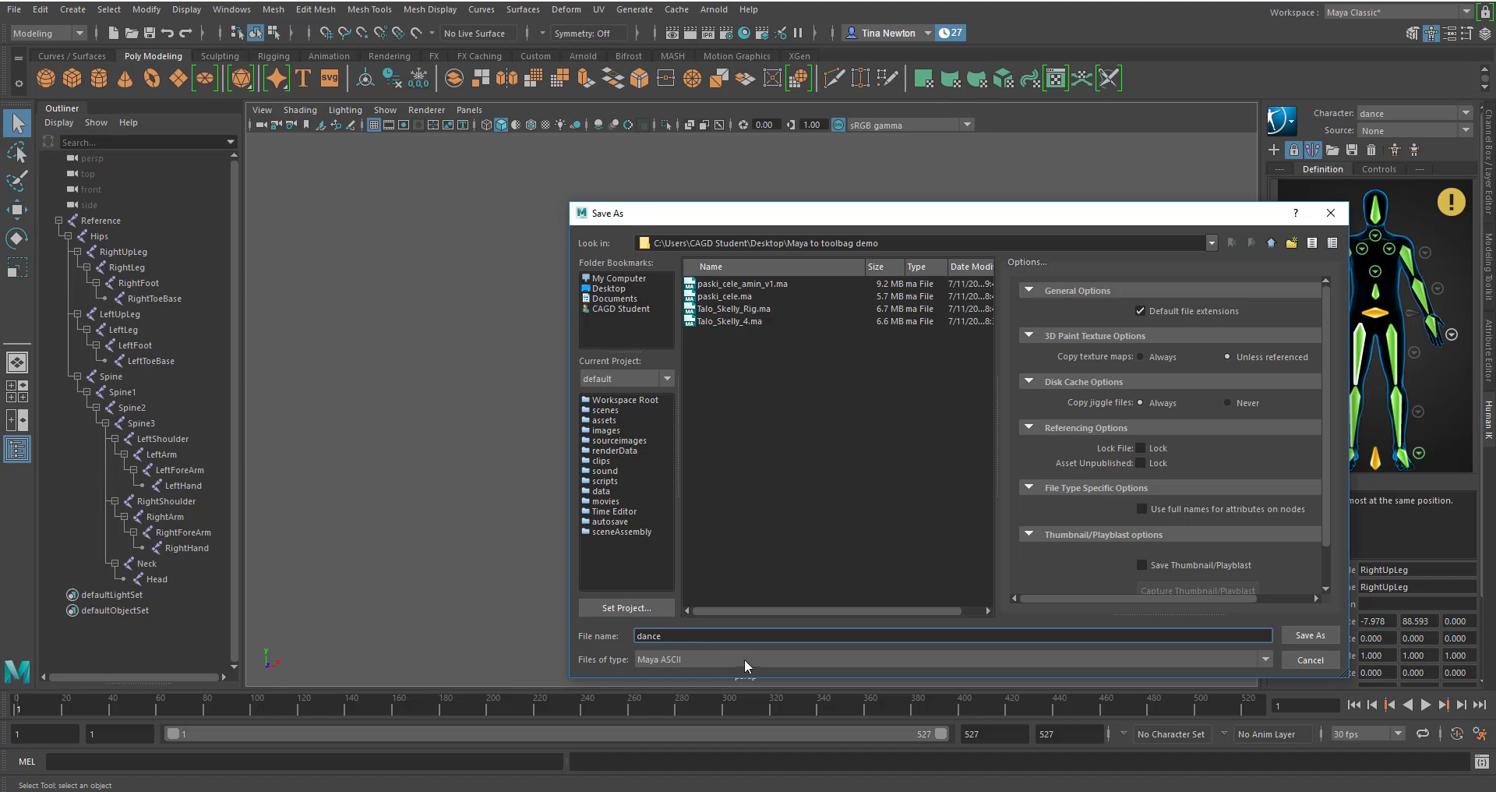
left_click_drag(1015, 214, 981, 179)
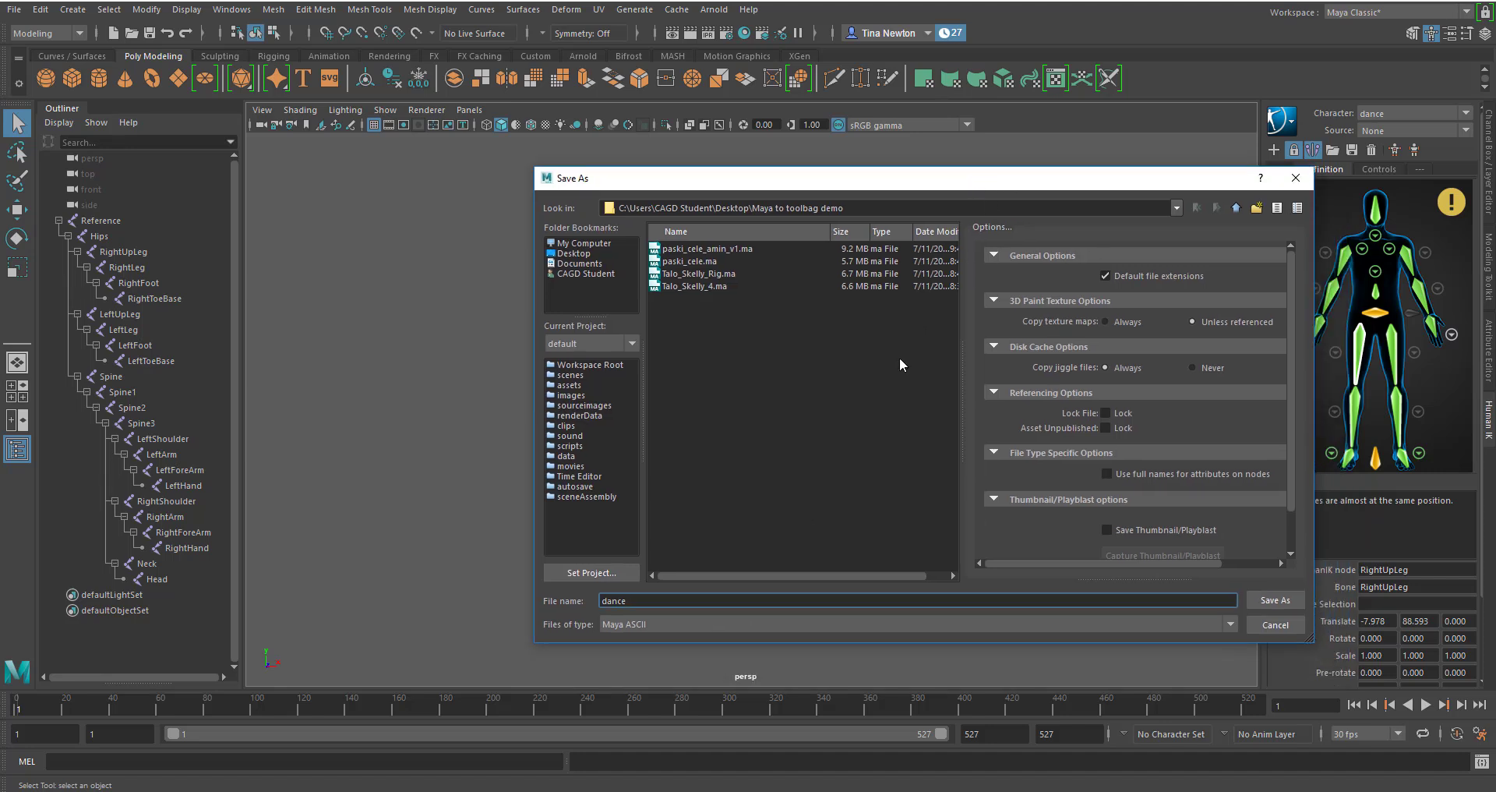
left_click(1284, 605)
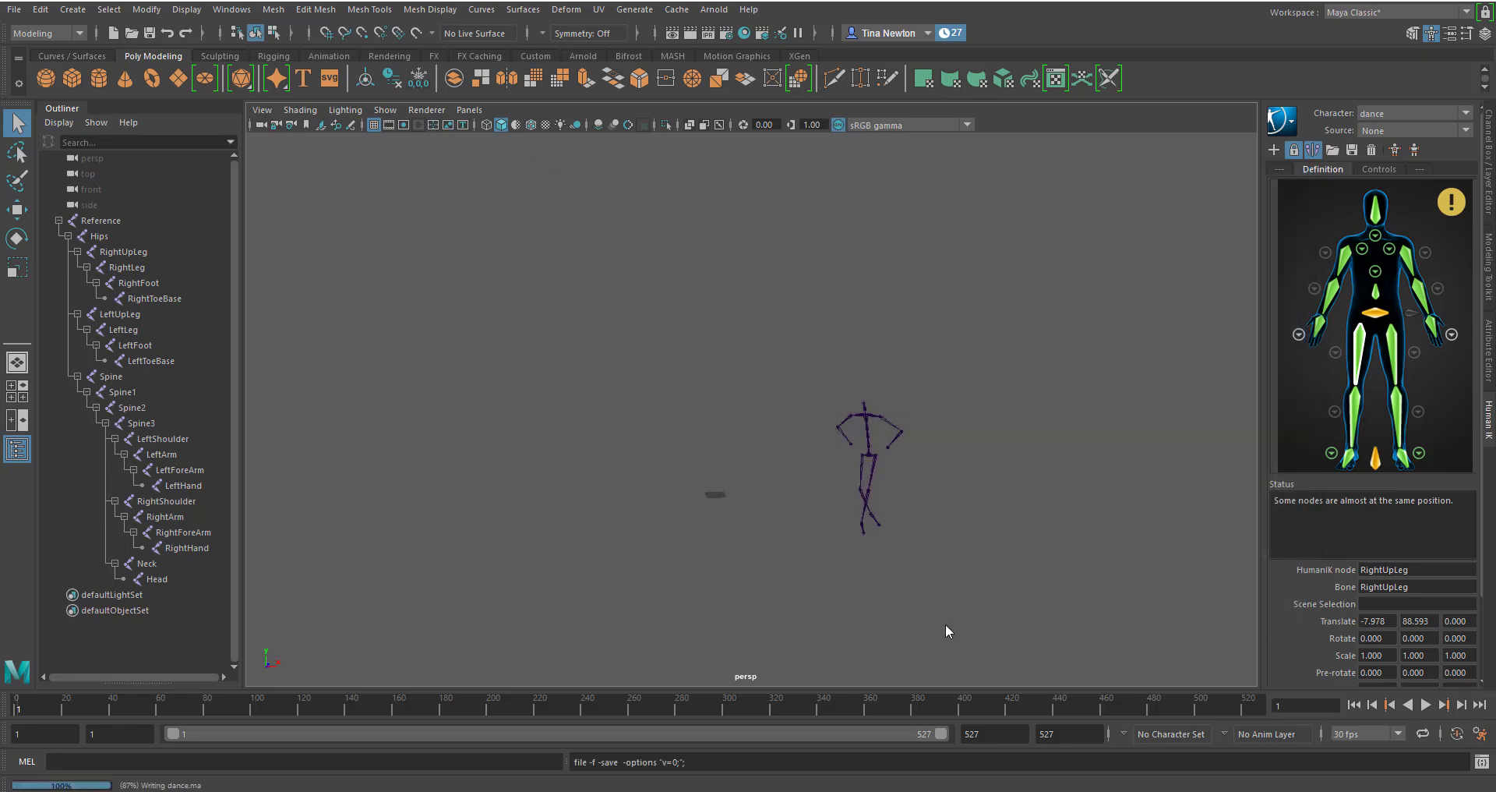